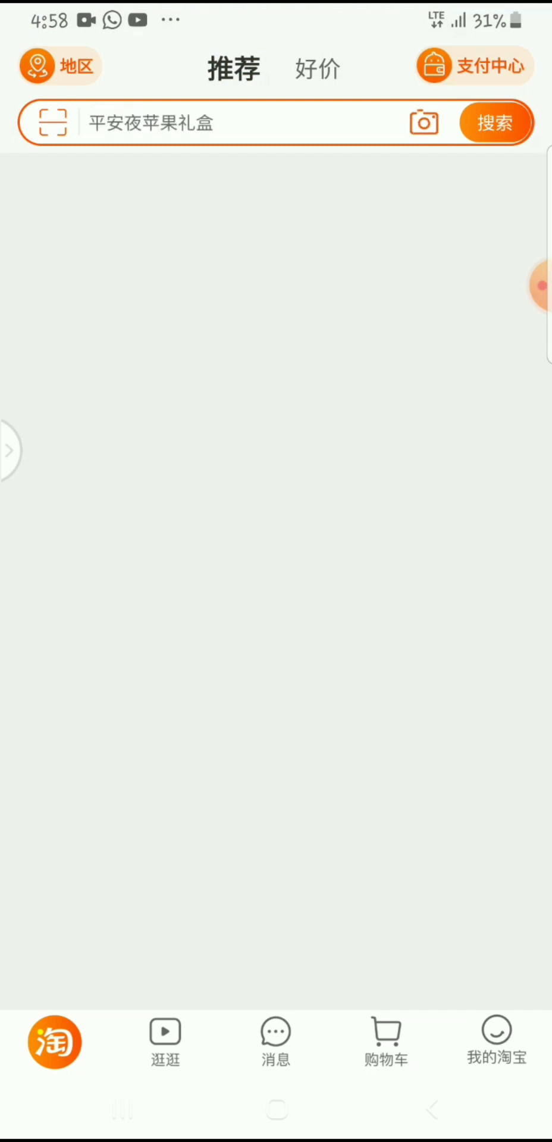
Step: Browse the personal account profile page, then go back to the home feed
click(497, 1038)
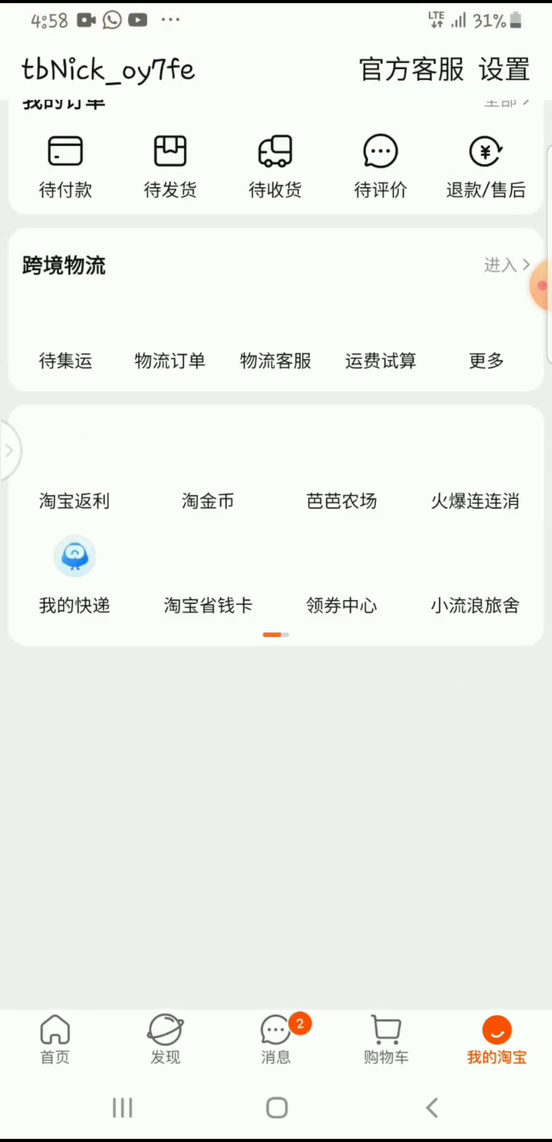
scroll(276, 535, up, 5)
scroll(276, 535, up, 3)
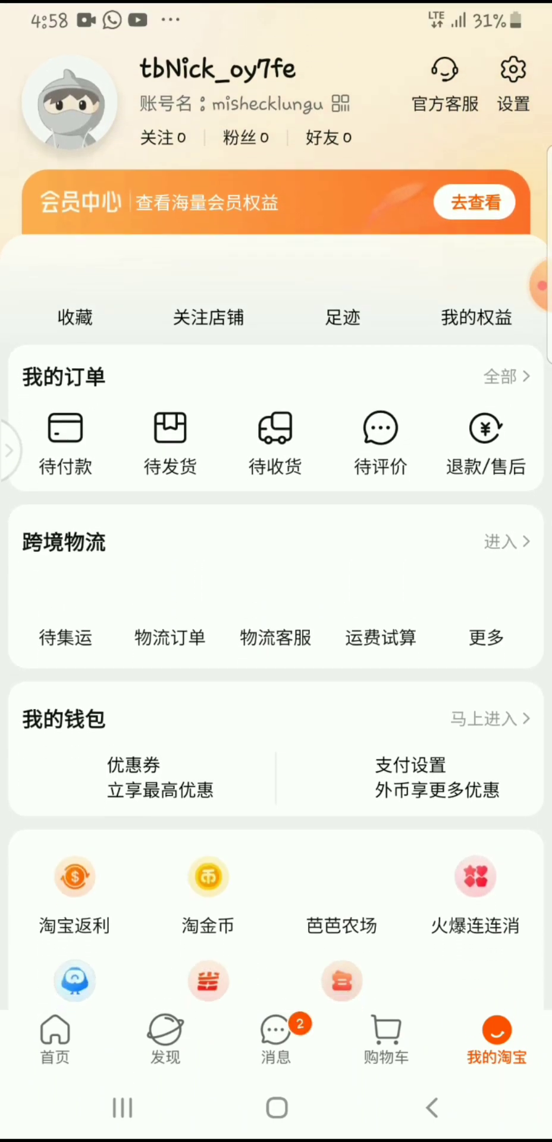
scroll(276, 535, down, 2)
scroll(276, 536, up, 2)
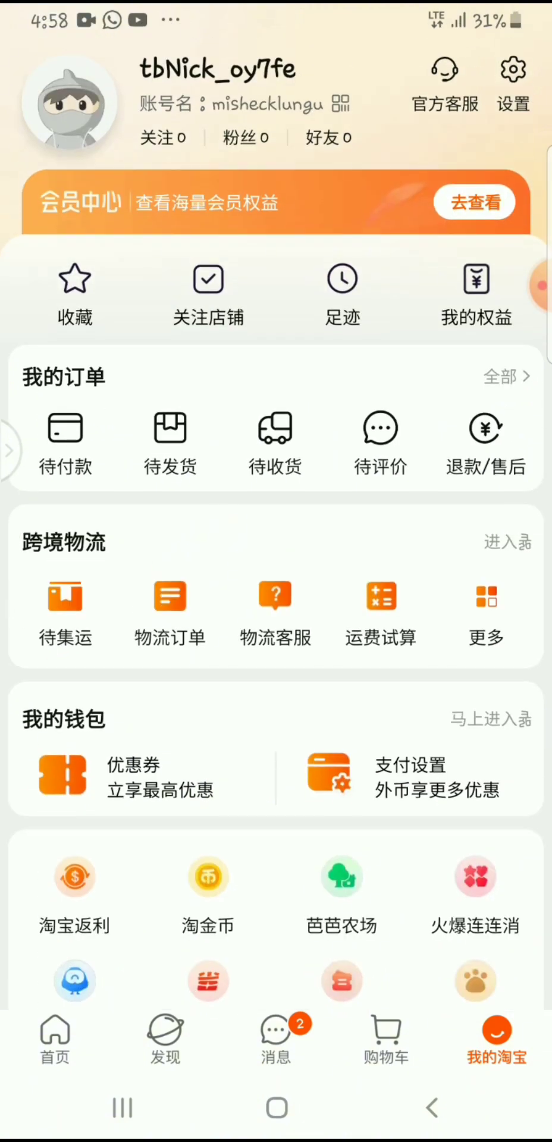
click(54, 1038)
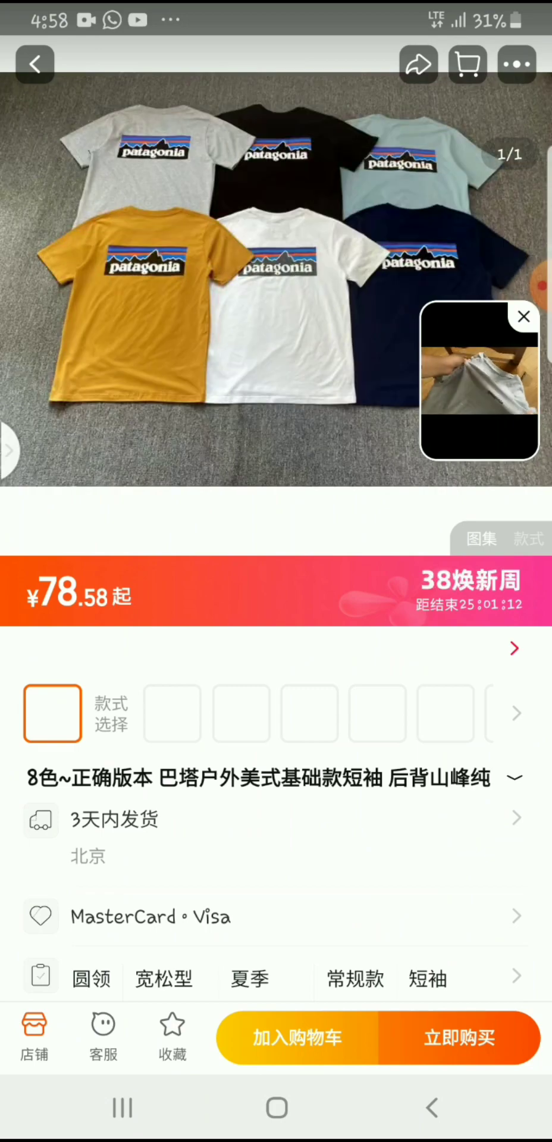
Step: View the T-shirt photos full screen, then scroll and refresh the home feed
click(276, 279)
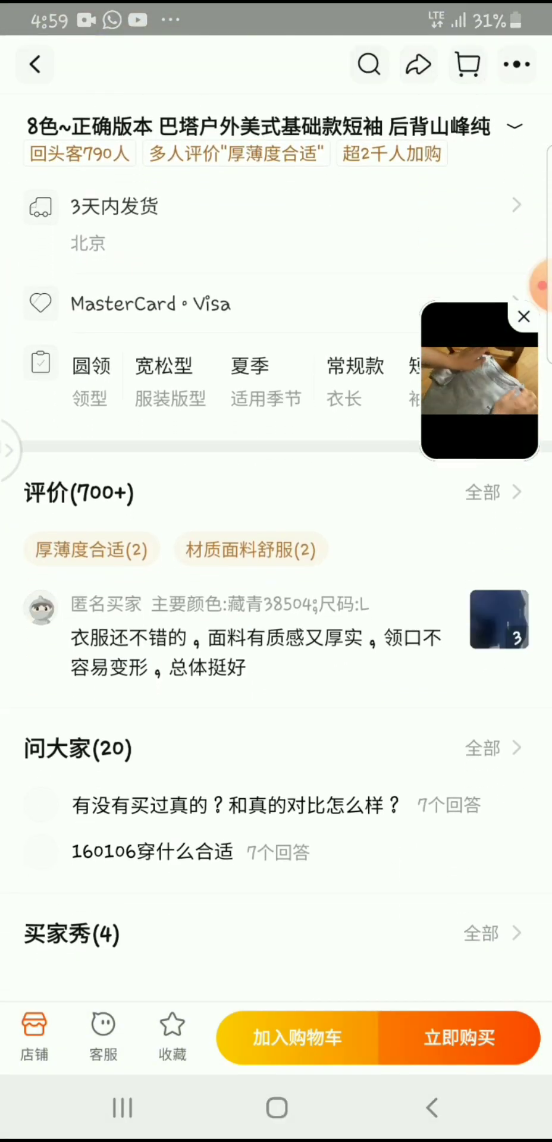
click(430, 1107)
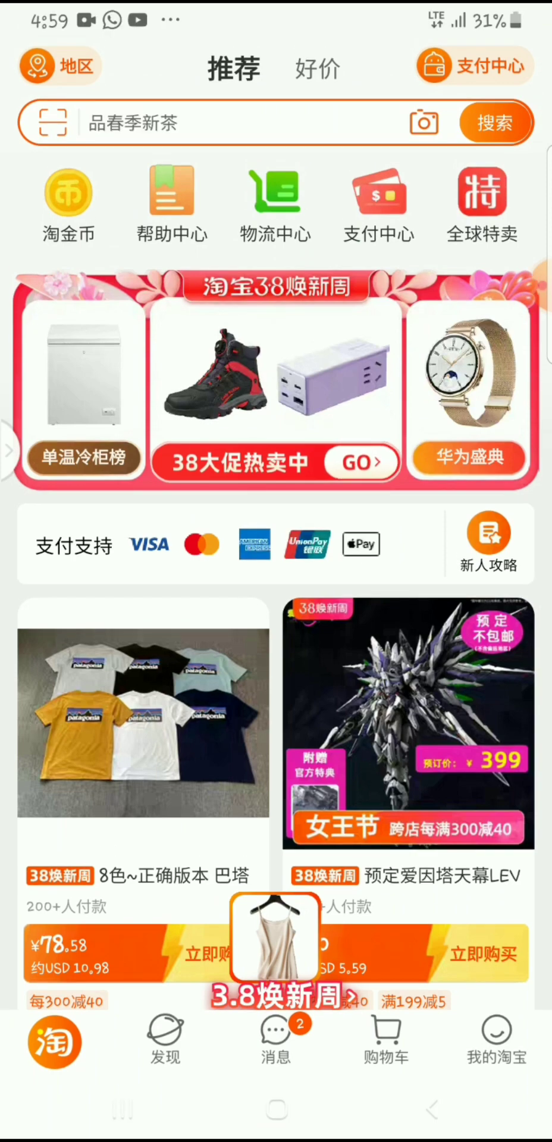
scroll(276, 595, down, 10)
scroll(276, 595, down, 3)
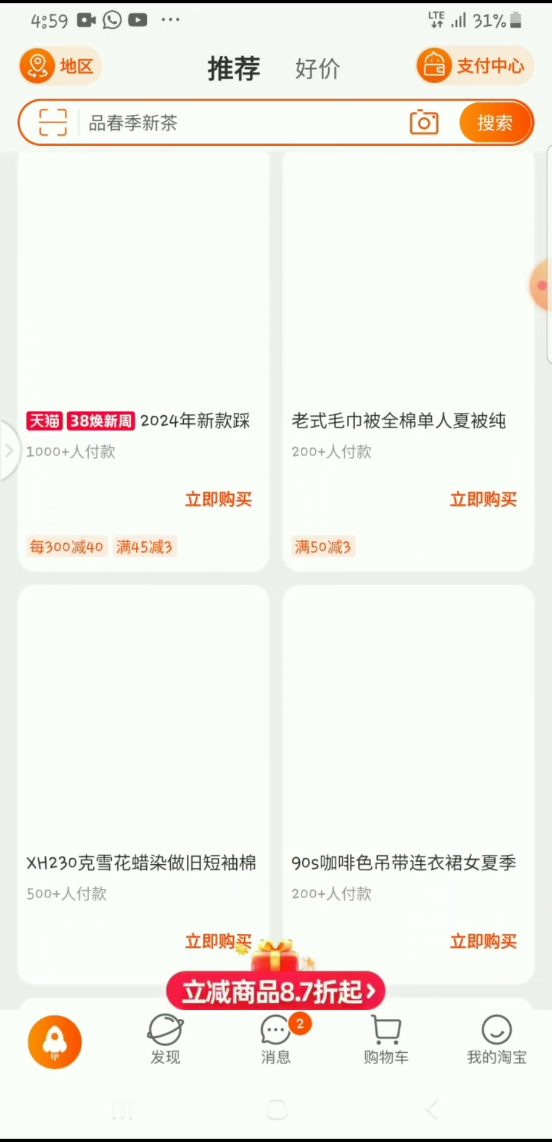
scroll(276, 595, down, 2)
scroll(276, 594, up, 10)
scroll(276, 595, down, 7)
scroll(276, 594, down, 15)
scroll(276, 595, up, 15)
scroll(276, 595, up, 10)
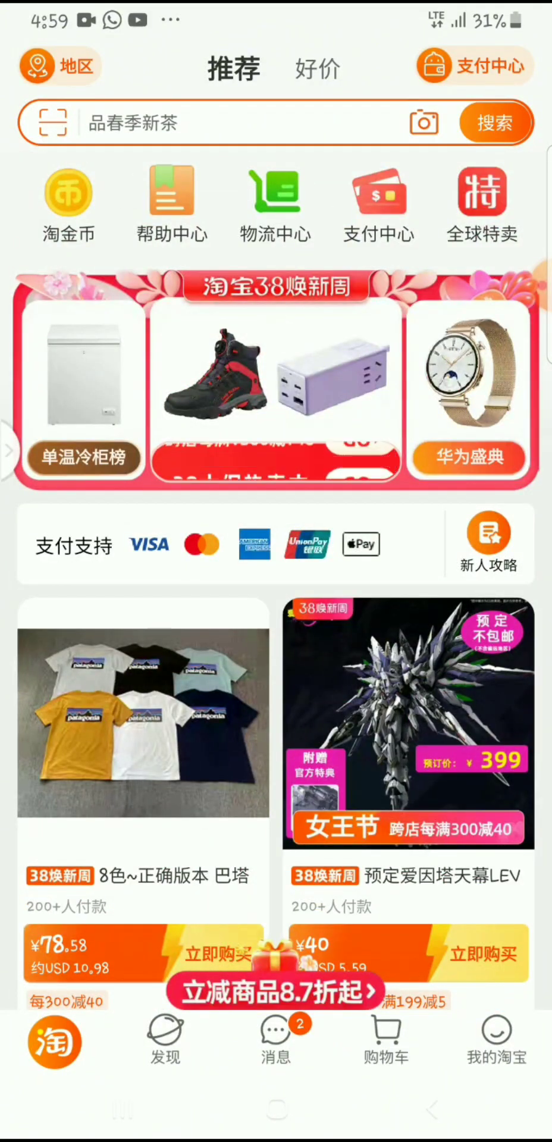
drag(276, 417, 276, 654)
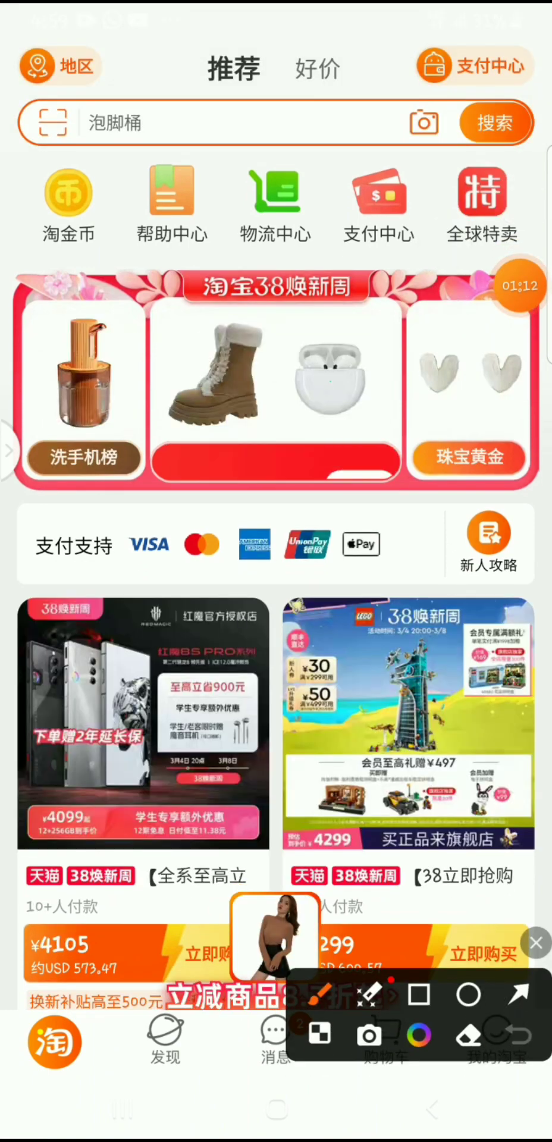
Step: Return to the personal account profile page
mouse_move(499, 970)
mouse_down()
mouse_move(506, 1070)
mouse_move(498, 975)
mouse_up()
drag(377, 785, 410, 966)
drag(506, 835, 476, 952)
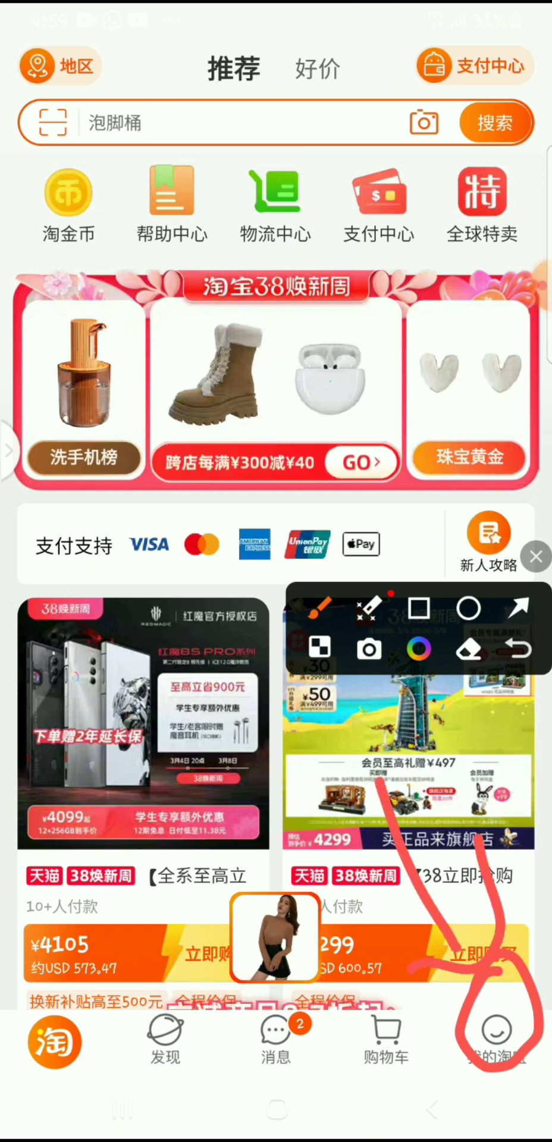
click(536, 557)
click(496, 1041)
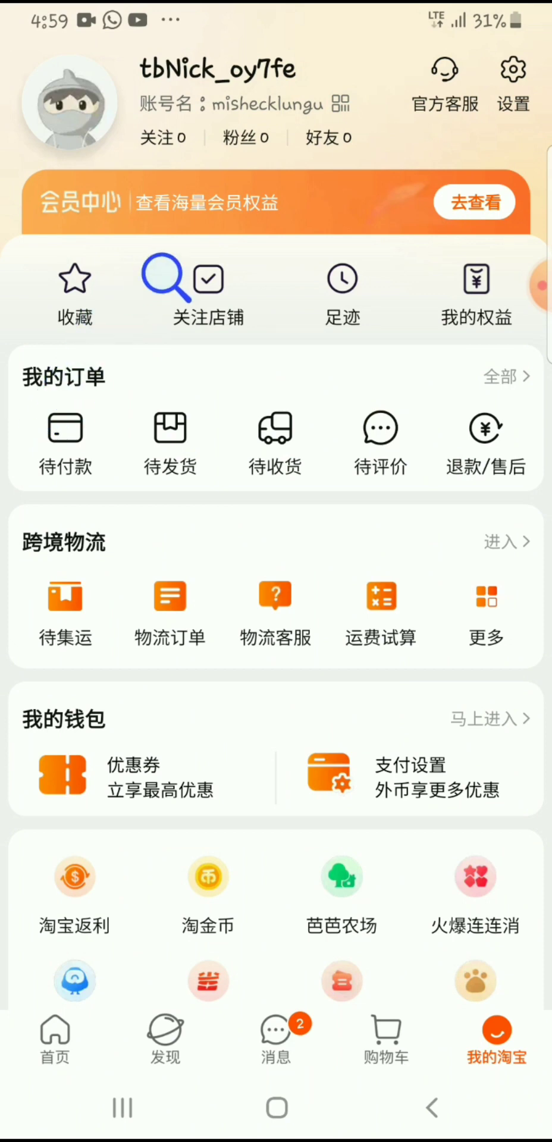
Step: Translate the followed stores, favourites, history and order-status labels on the profile page
click(224, 308)
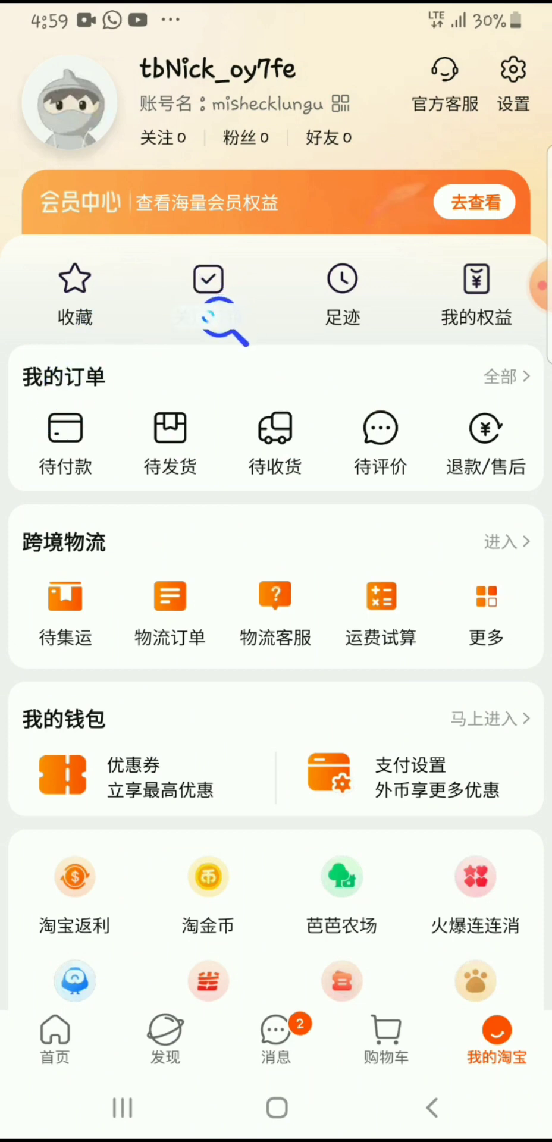
click(74, 292)
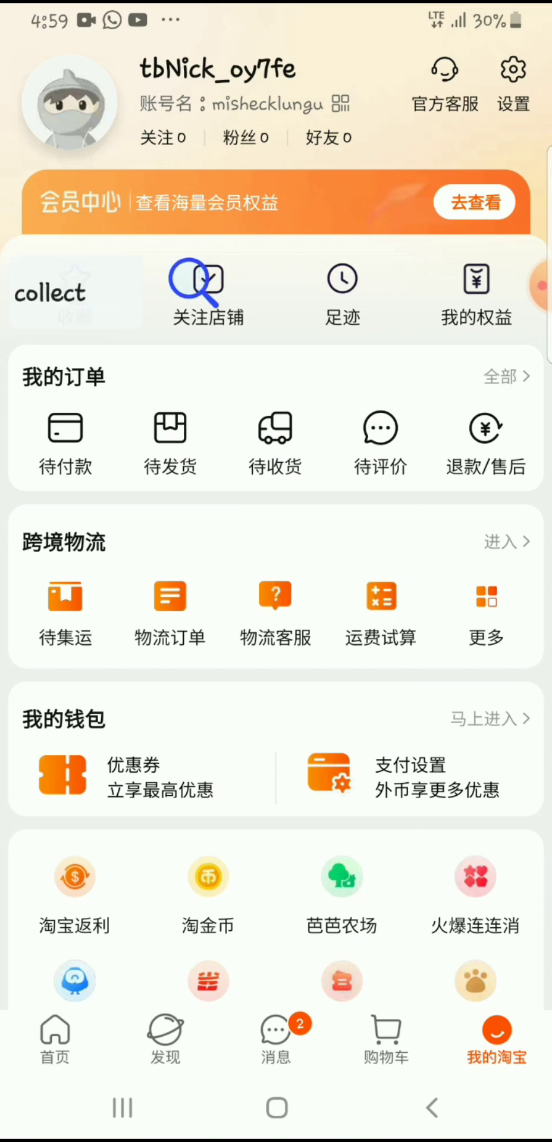
click(202, 279)
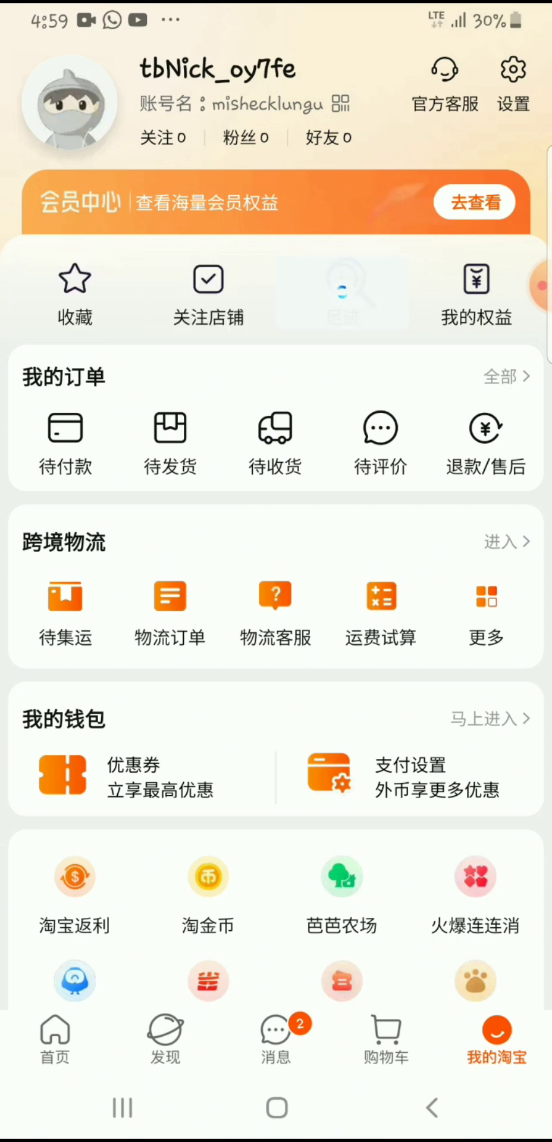
click(381, 440)
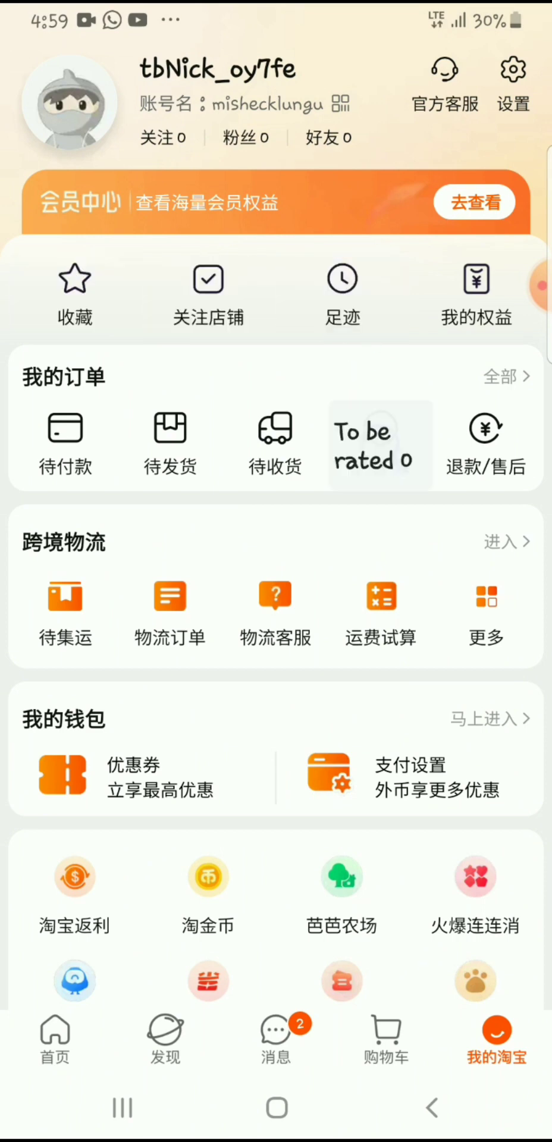
click(277, 440)
click(277, 458)
click(170, 446)
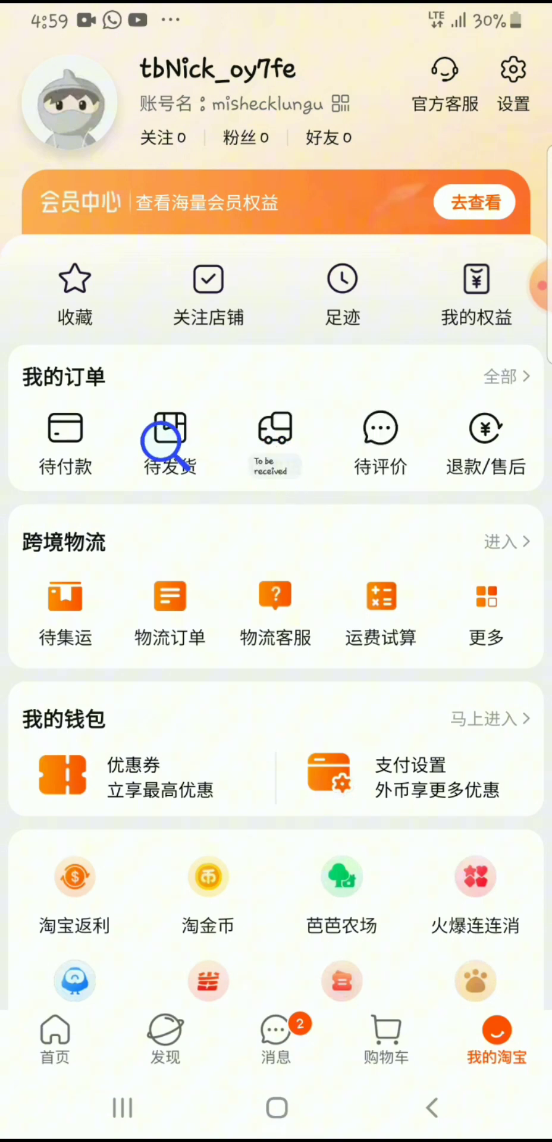
click(70, 454)
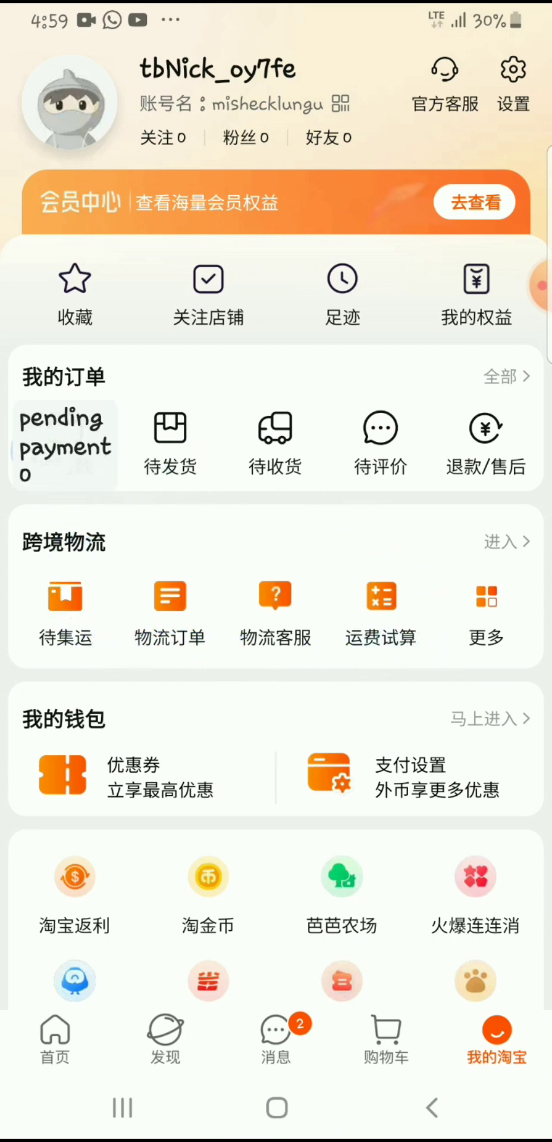
Step: Open Settings and translate the merchant sign-up label there
click(513, 77)
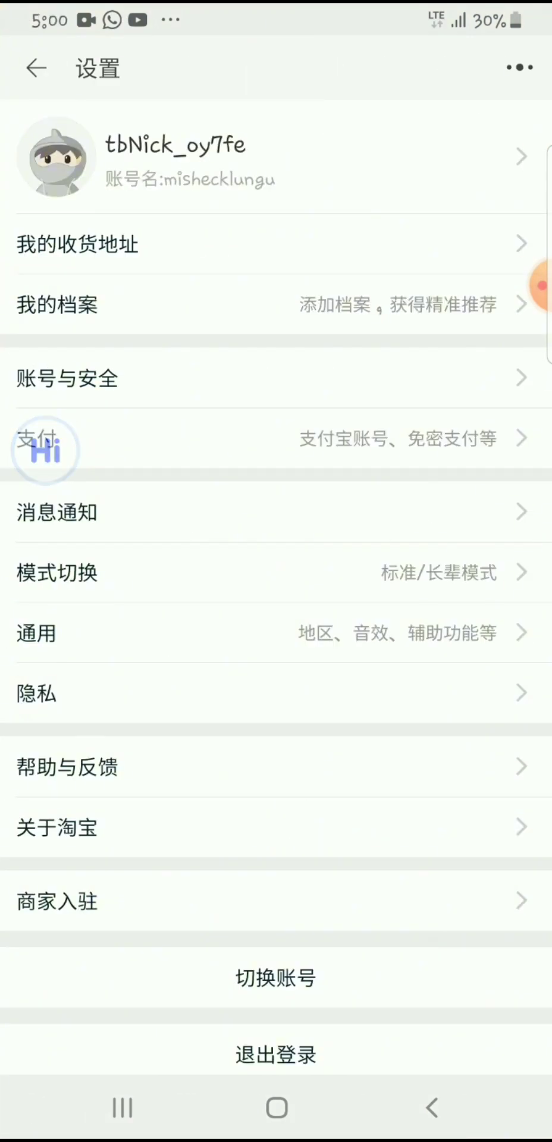
click(86, 904)
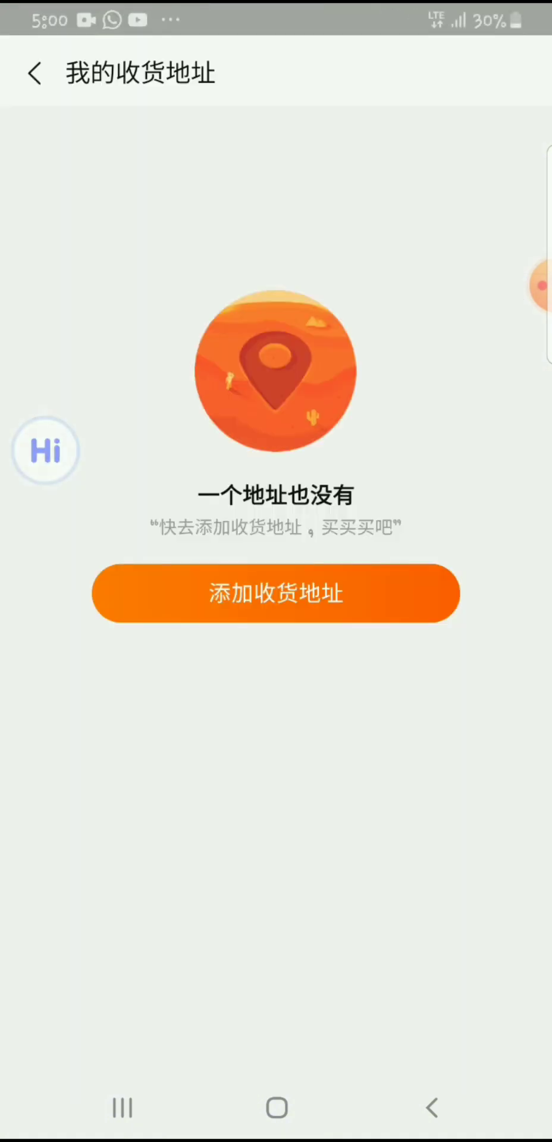
Step: Translate the 添加收货地址 label, open the new-address form, and put the magnifier away
click(274, 593)
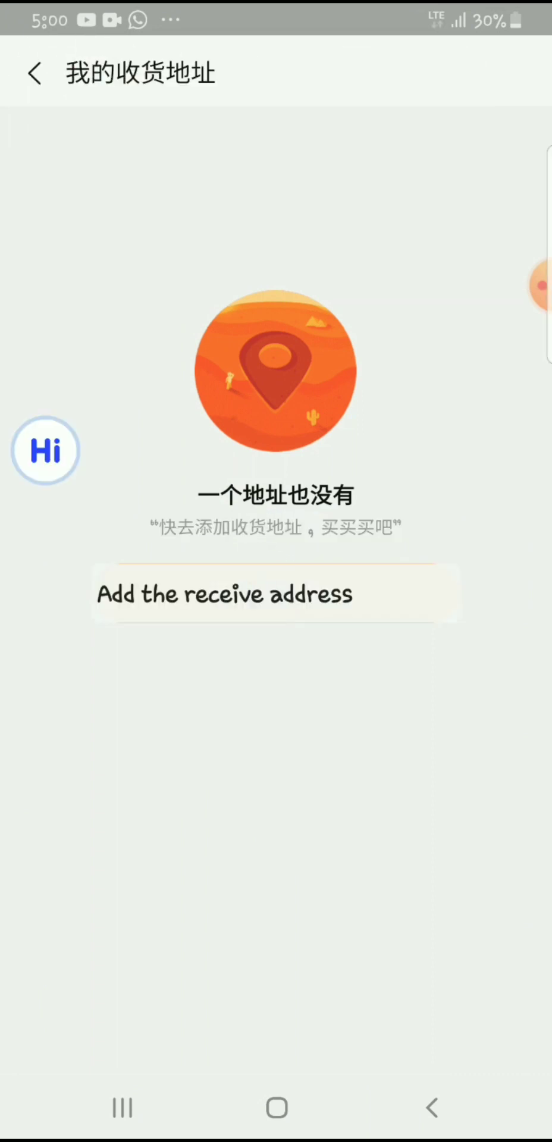
click(276, 592)
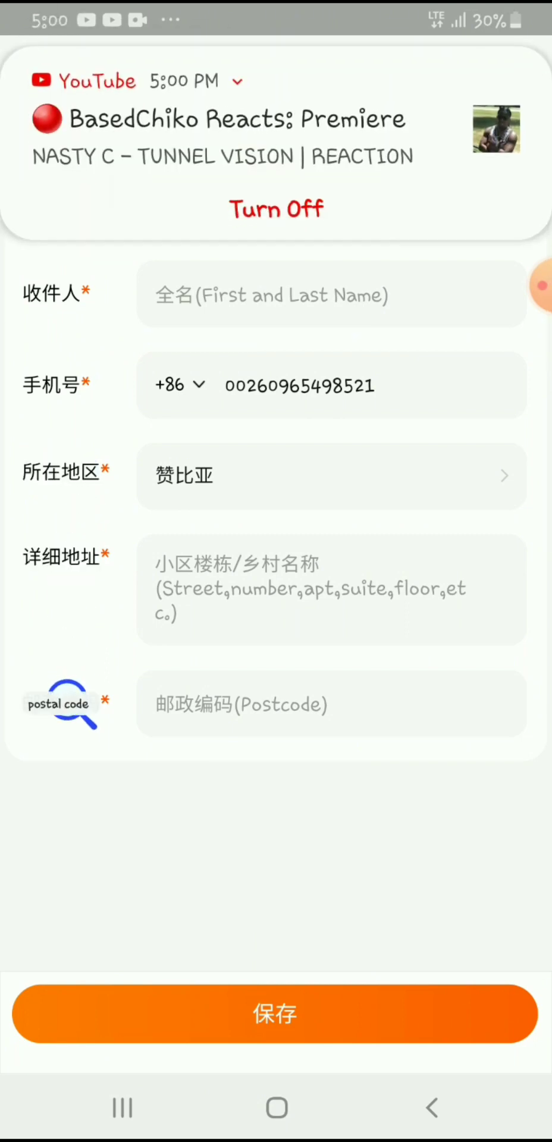
drag(67, 702, 45, 451)
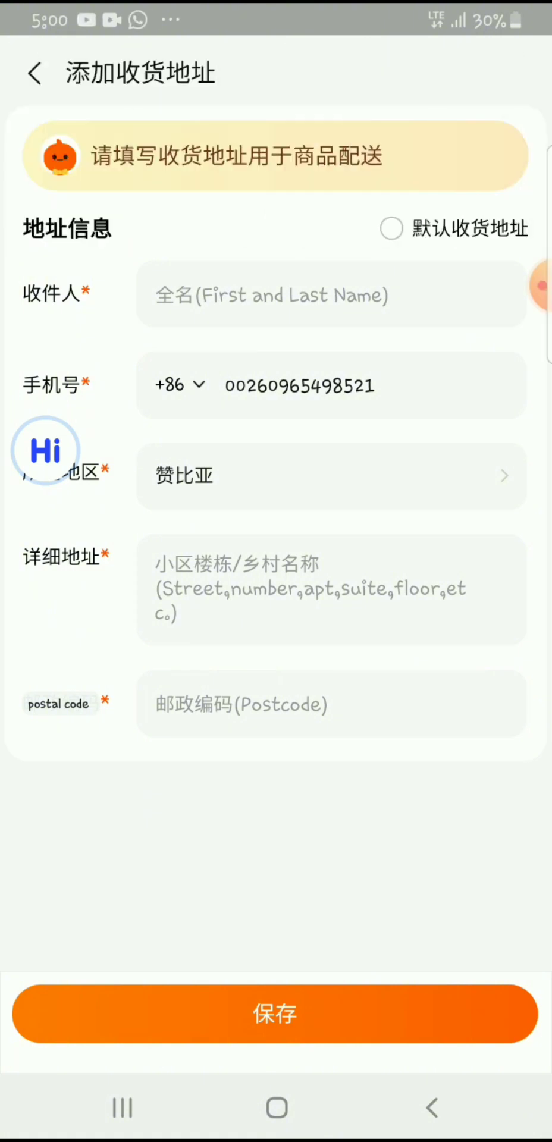
Step: Switch to FyCargo in Chrome and open the China warehouse address details via Home
click(122, 1107)
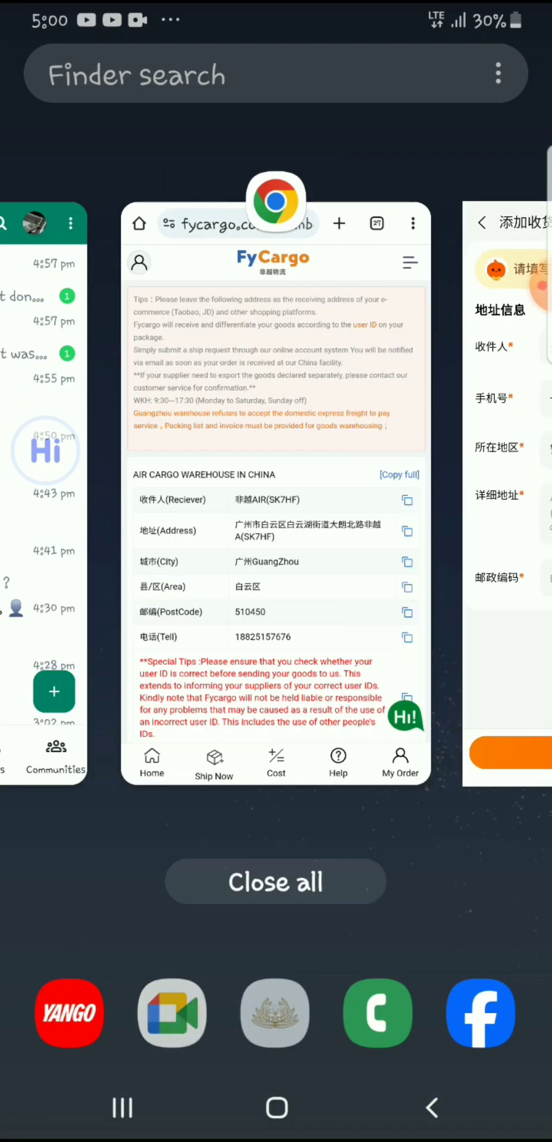
click(276, 493)
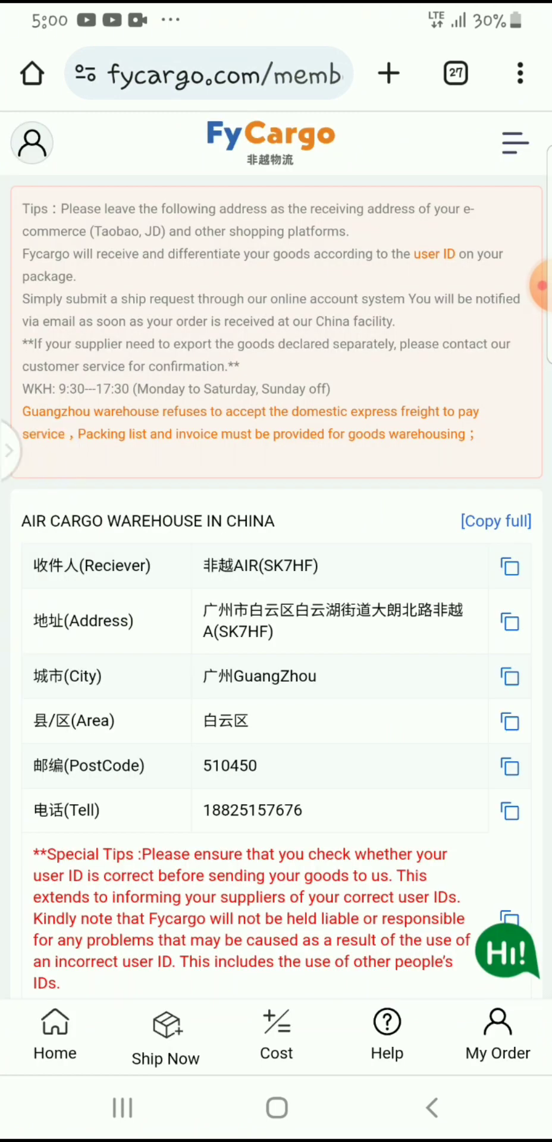
click(497, 1034)
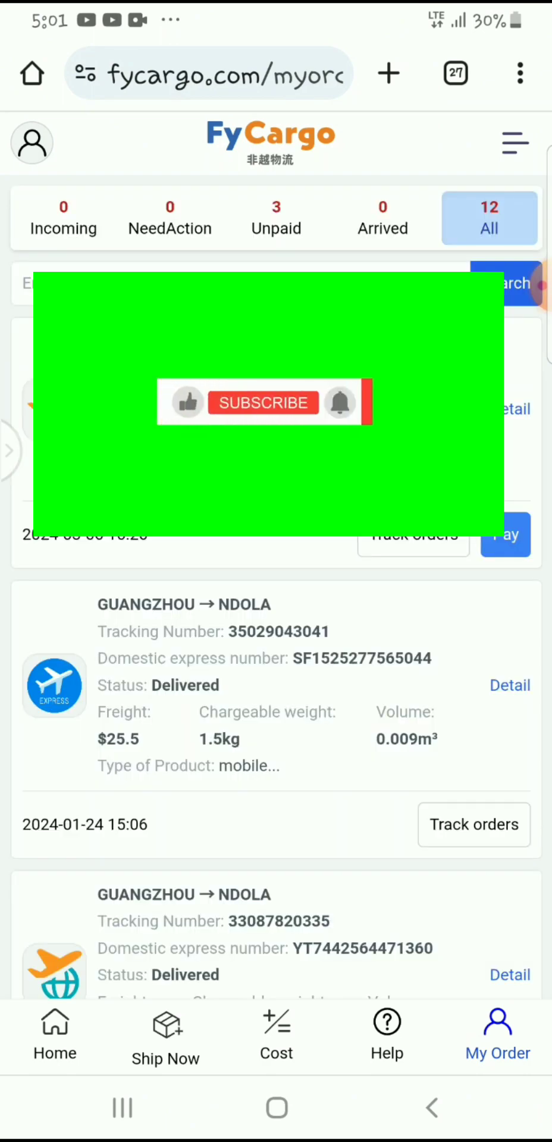
click(55, 1035)
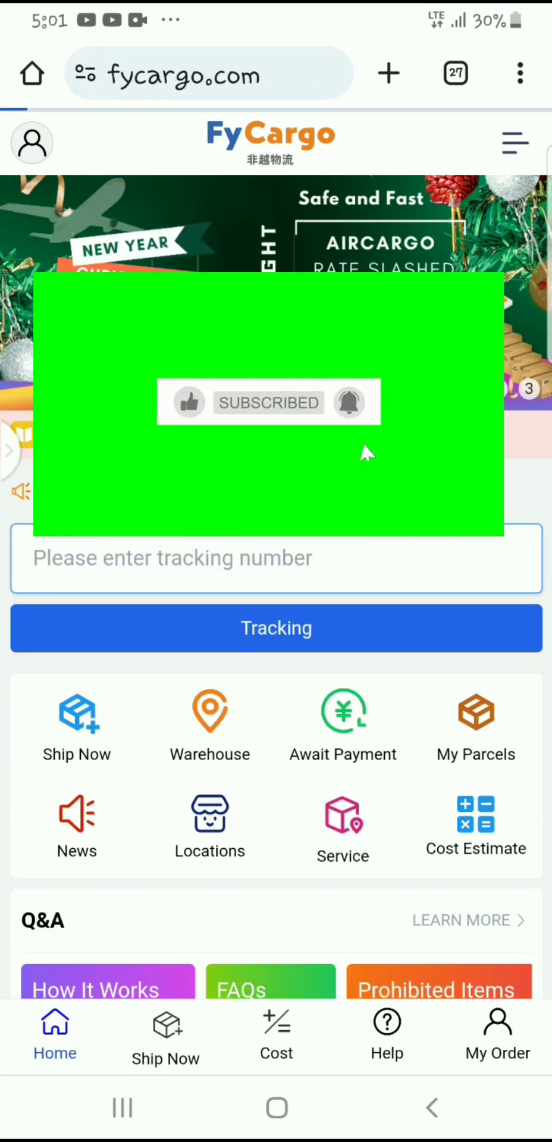
click(209, 722)
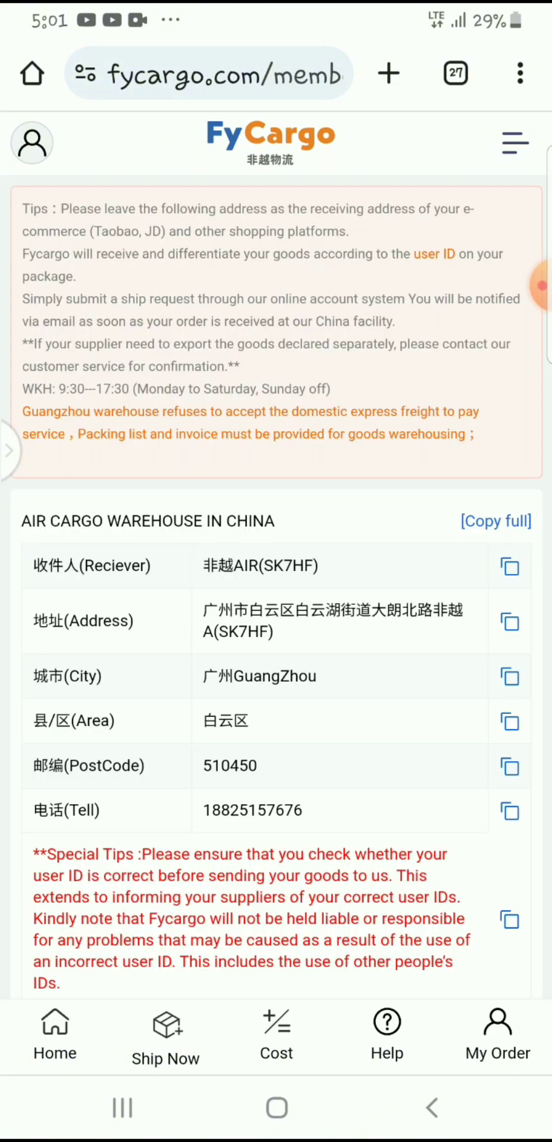
Step: Circle the warehouse copy icons, then return to Taobao's empty address list
click(540, 286)
click(445, 328)
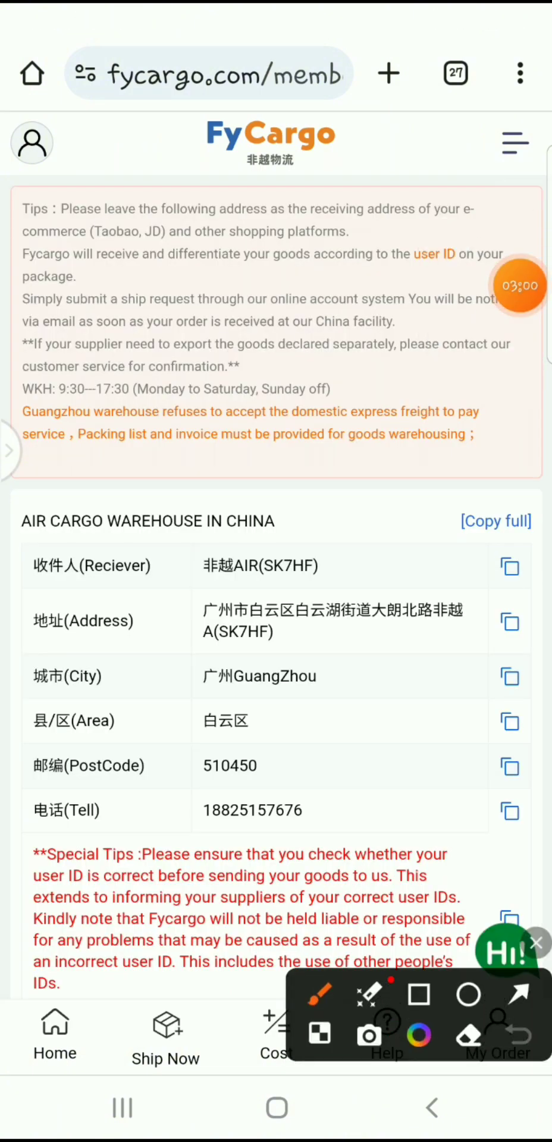
mouse_move(470, 528)
mouse_down()
mouse_move(518, 592)
mouse_move(523, 520)
mouse_up()
drag(491, 613, 532, 649)
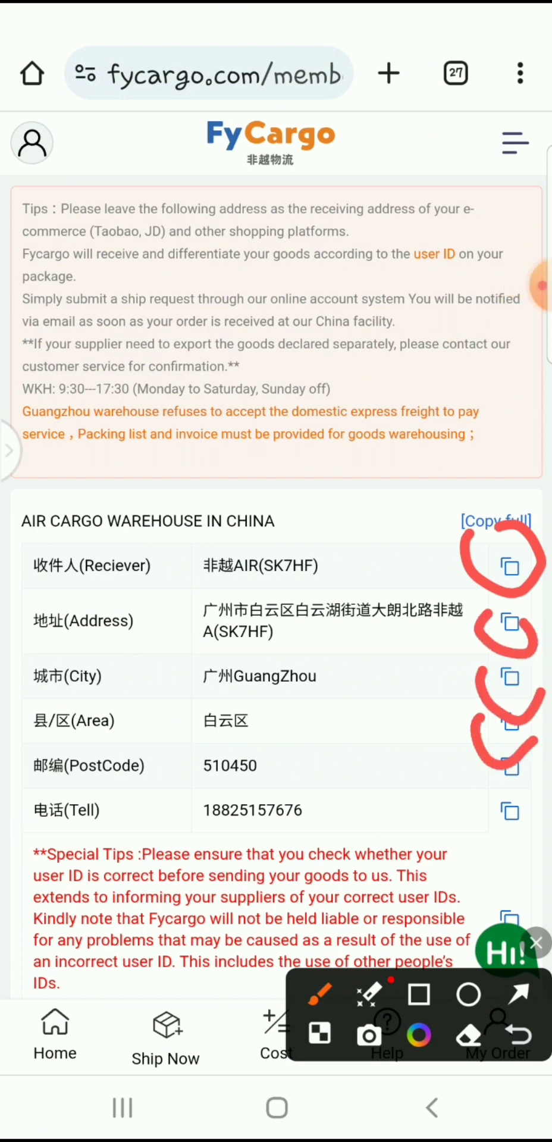
click(519, 1035)
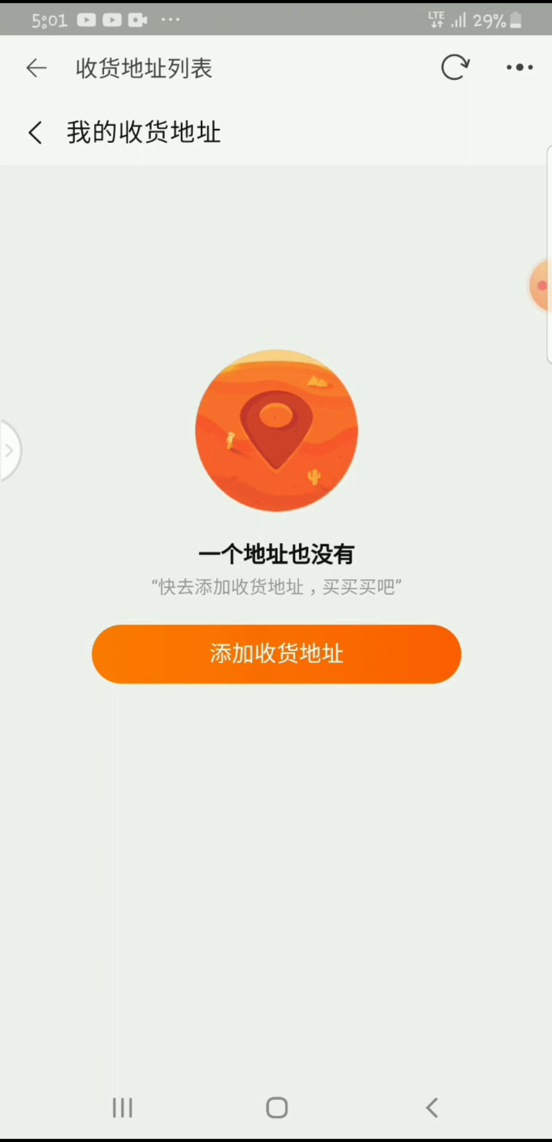
Step: Start a new address and paste FyCargo's receiver name 非越AIR into the 收件人 field
click(276, 654)
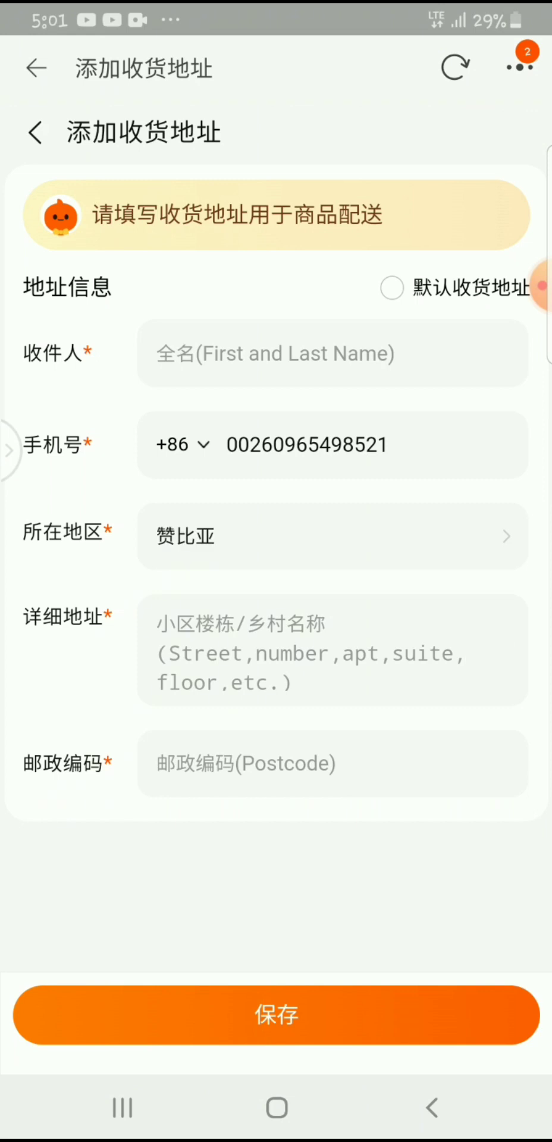
click(122, 1107)
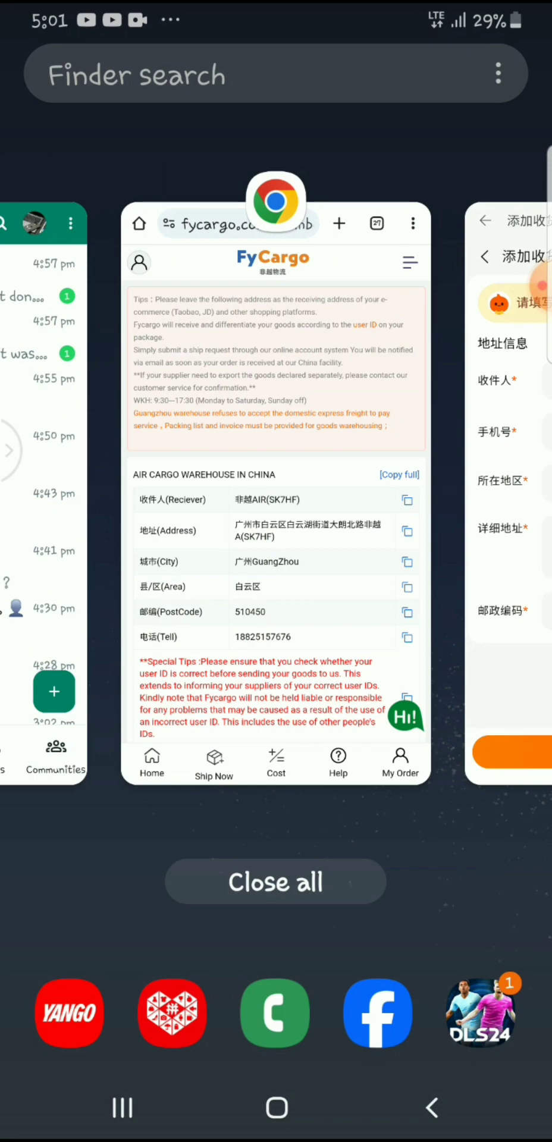
click(276, 493)
click(509, 566)
click(121, 1107)
click(276, 494)
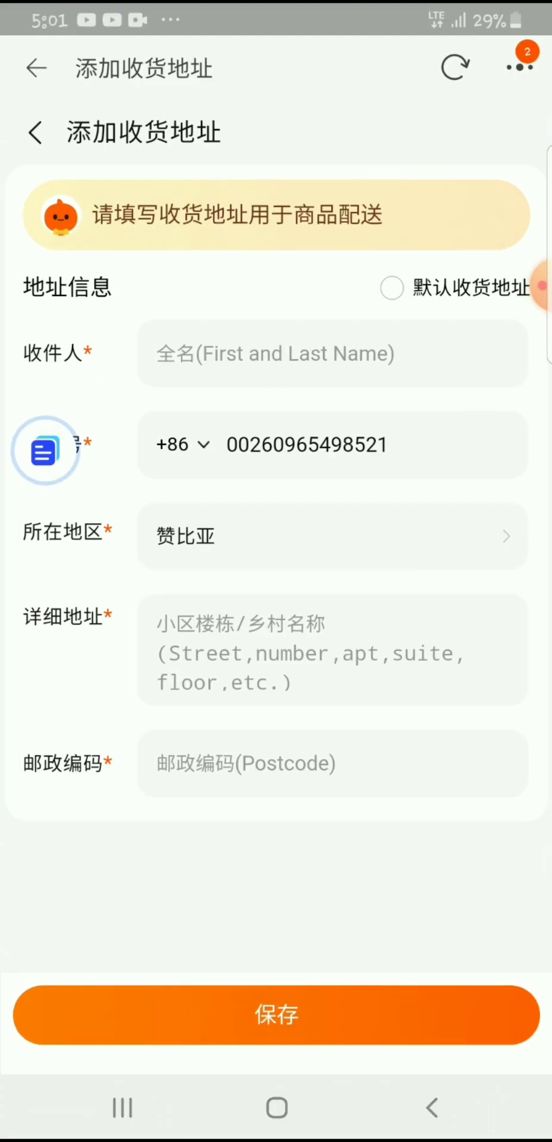
click(157, 353)
click(176, 321)
click(122, 1108)
Step: Copy the parenthesized user code from FyCargo and append it after 非越AIR
click(276, 494)
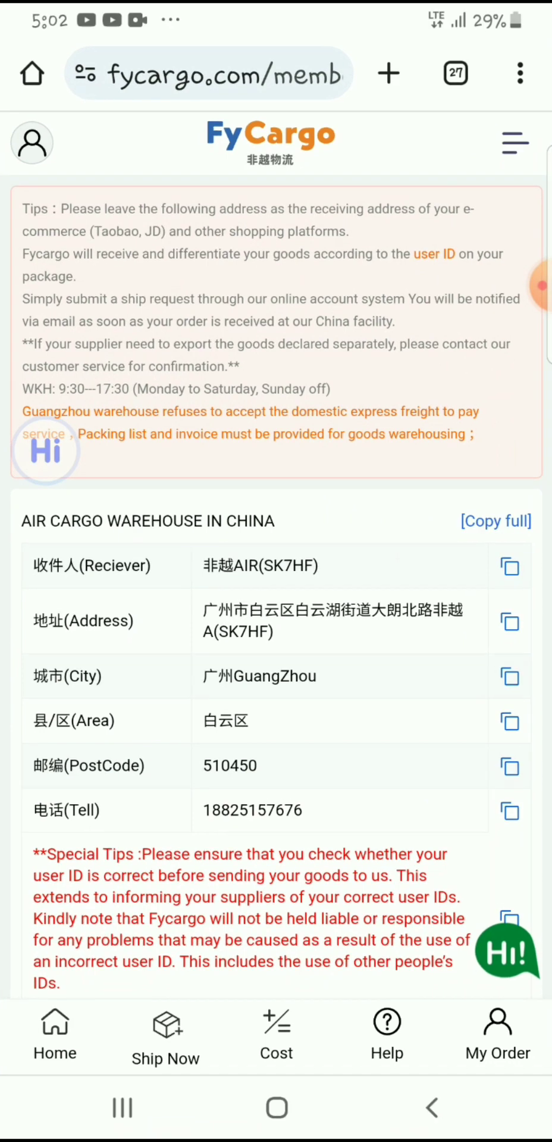
click(291, 565)
drag(331, 591, 333, 591)
drag(260, 591, 243, 590)
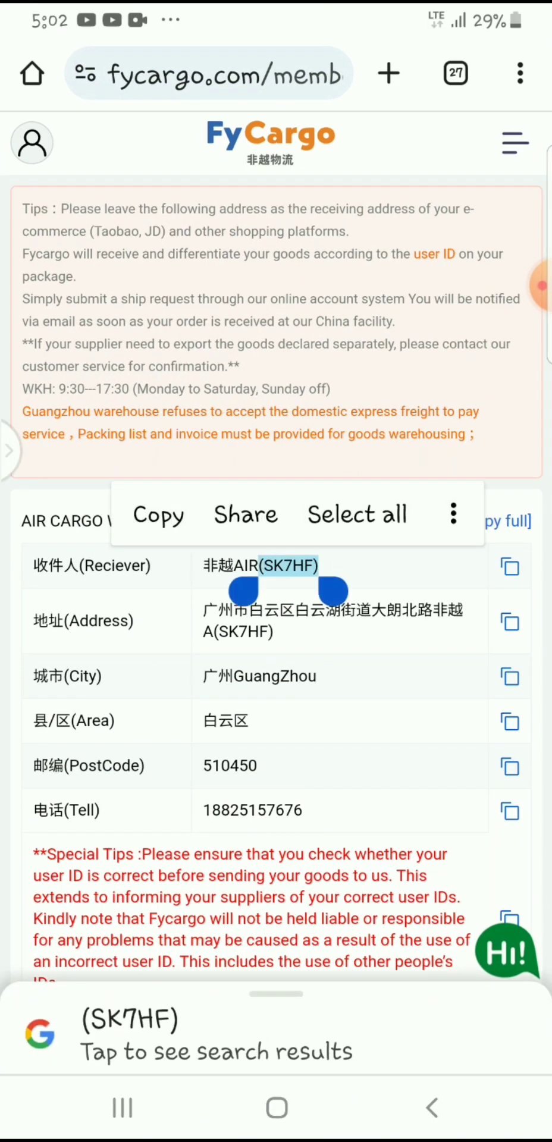
click(158, 514)
click(122, 1107)
click(276, 654)
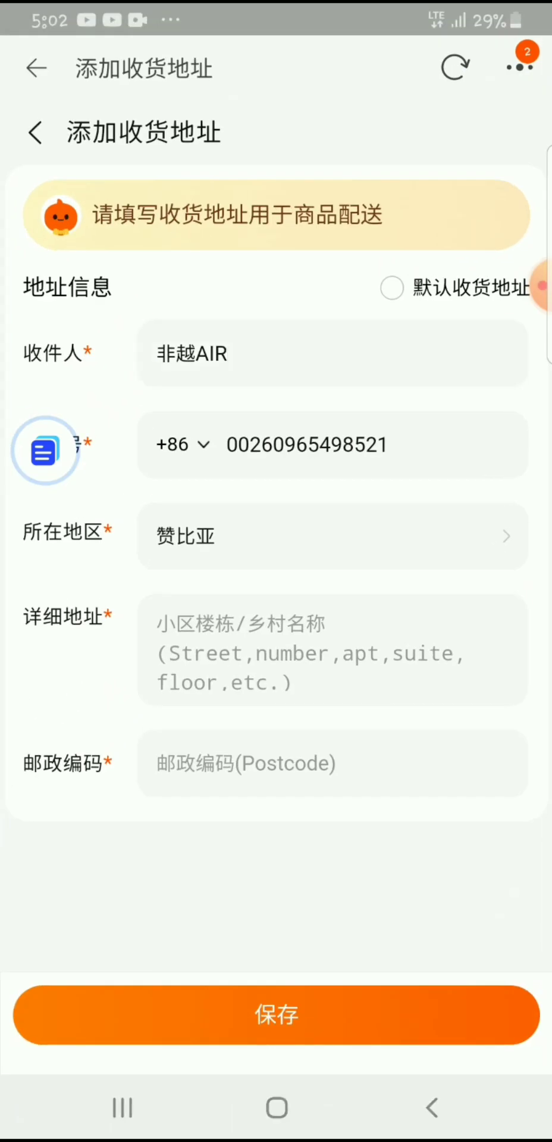
click(226, 354)
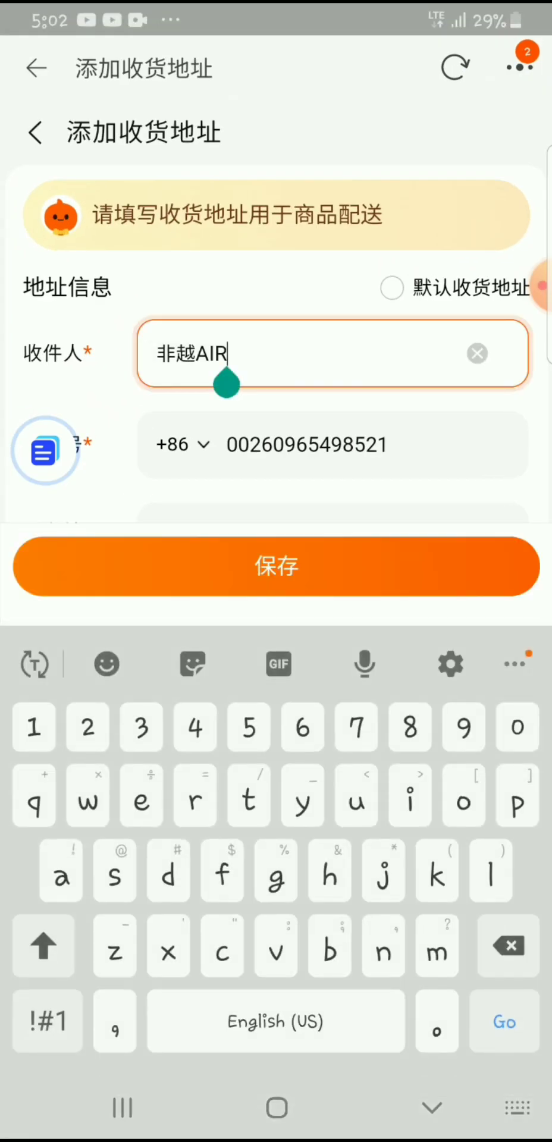
click(226, 383)
click(163, 301)
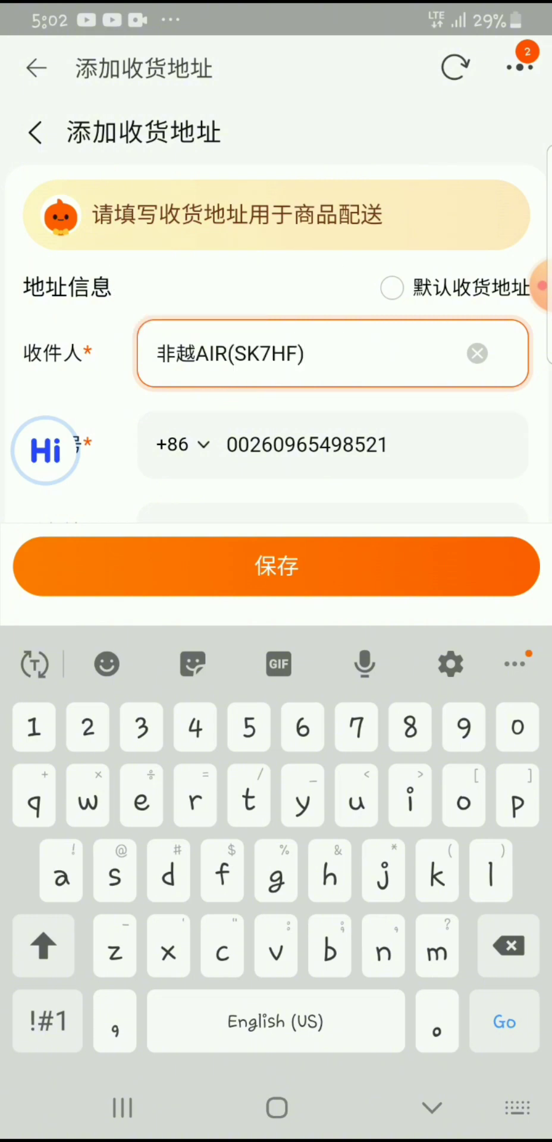
Step: Erase the old number from the 手机号 field
scroll(276, 416, down, 1)
click(387, 394)
key(BackSpace)
key(BackSpace)
key(BackSpace)
key(BackSpace)
key(BackSpace)
key(BackSpace)
key(BackSpace)
key(BackSpace)
key(BackSpace)
key(BackSpace)
key(BackSpace)
key(BackSpace)
key(BackSpace)
key(BackSpace)
click(121, 1108)
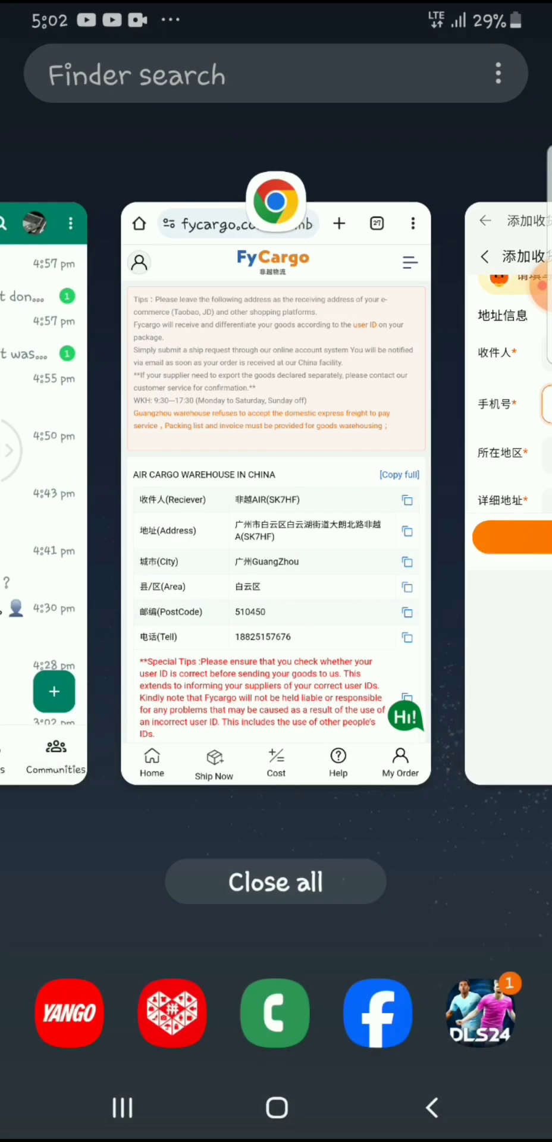
Step: Copy the warehouse phone number from FyCargo's Tell row
click(276, 476)
click(496, 521)
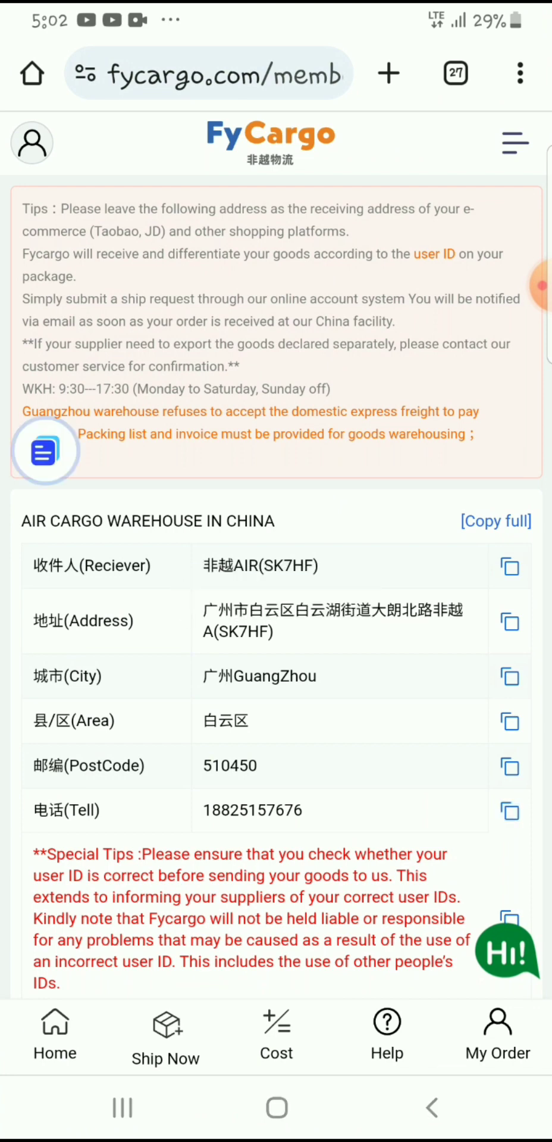
click(540, 286)
click(445, 326)
drag(268, 781, 321, 791)
click(535, 943)
Step: Paste the warehouse phone number into Taobao's 手机号 field
click(121, 1108)
click(276, 654)
click(226, 445)
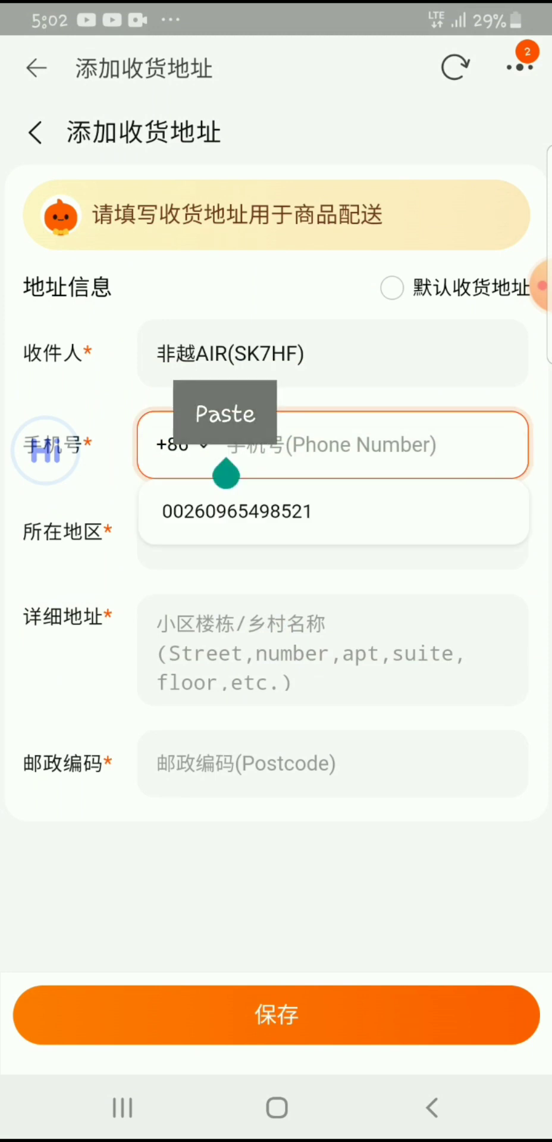
click(224, 408)
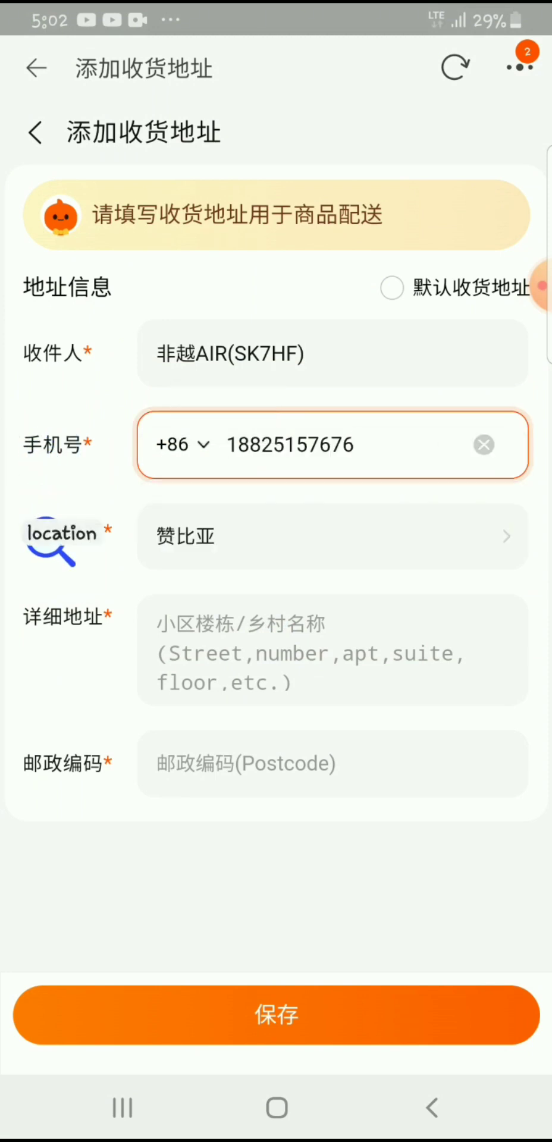
click(121, 1107)
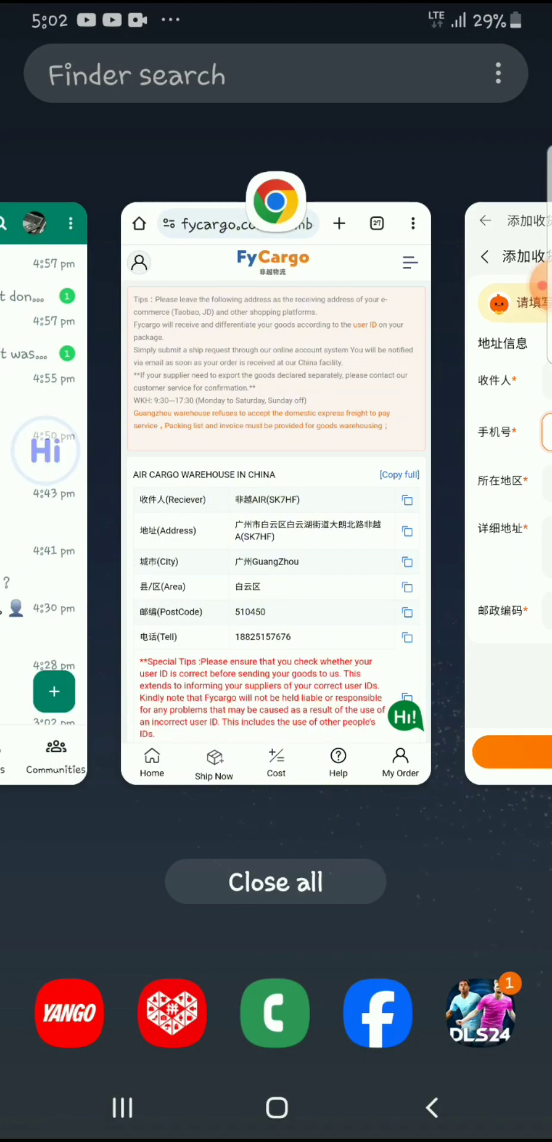
Step: Return to the address form, clear the keyboard and popup, and open the 所在地区 picker
click(508, 446)
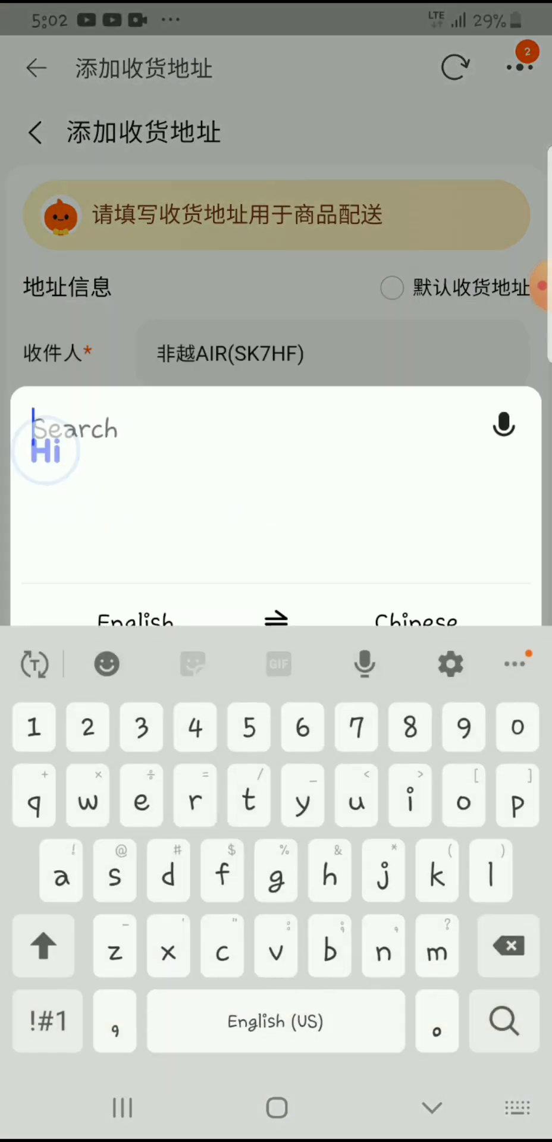
click(432, 1107)
click(431, 1107)
click(332, 536)
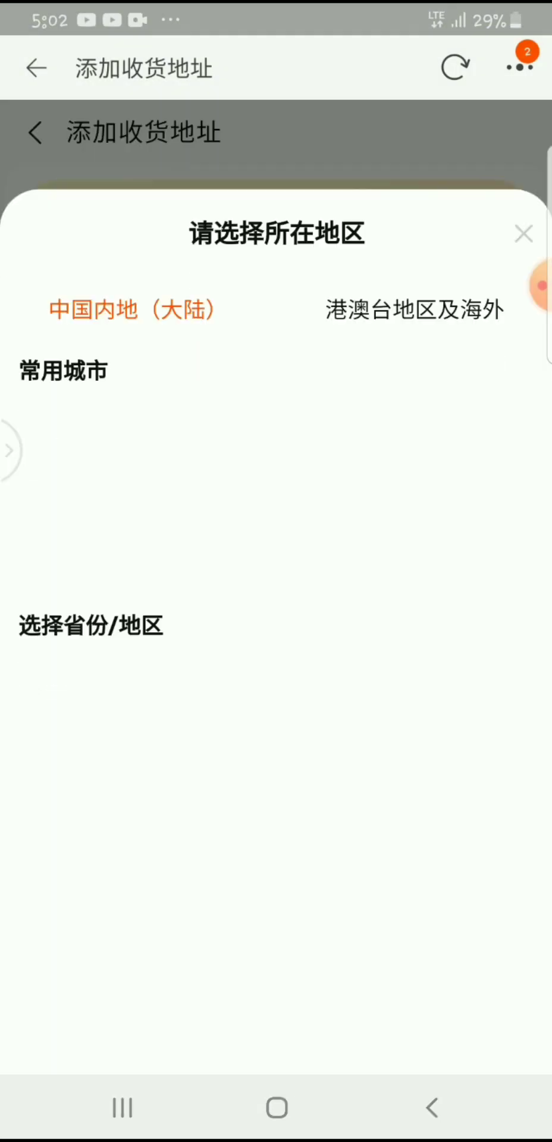
click(524, 233)
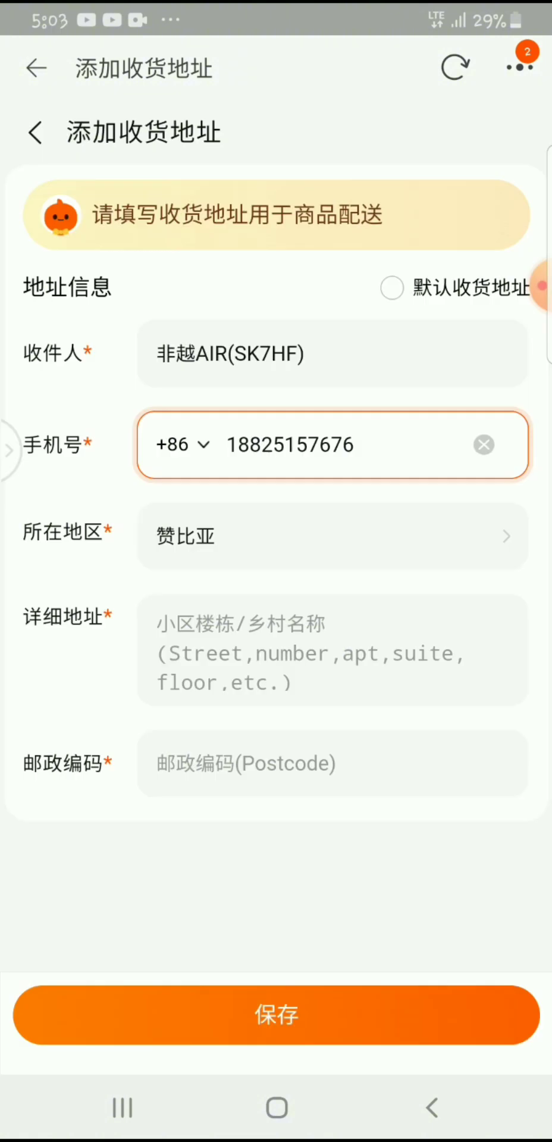
click(332, 536)
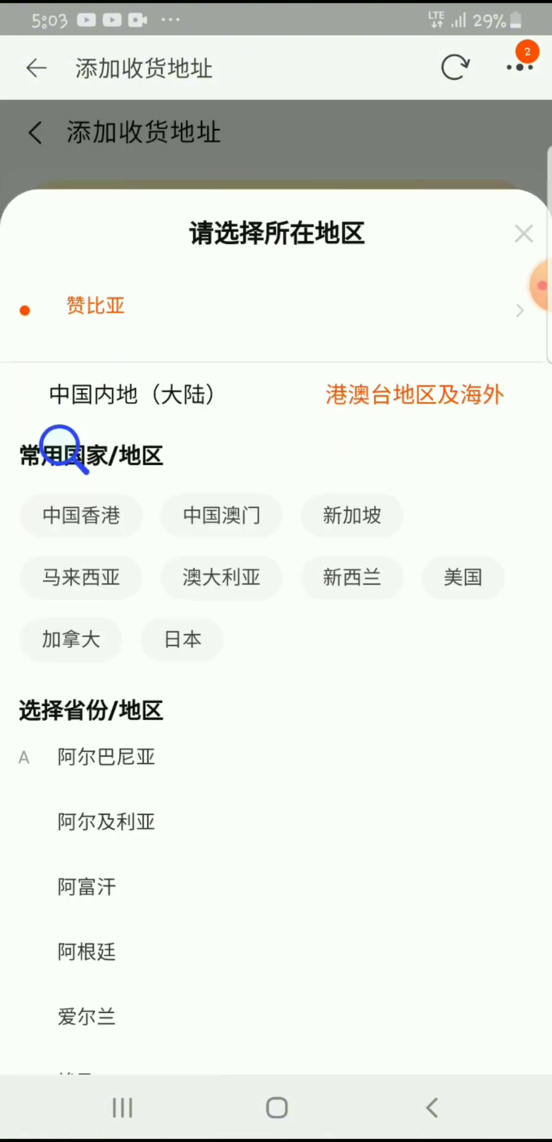
Step: Look up English names for 中国香港, 中国澳门, 新加坡, 新西兰, 美国, 日本 and 加拿大
click(83, 515)
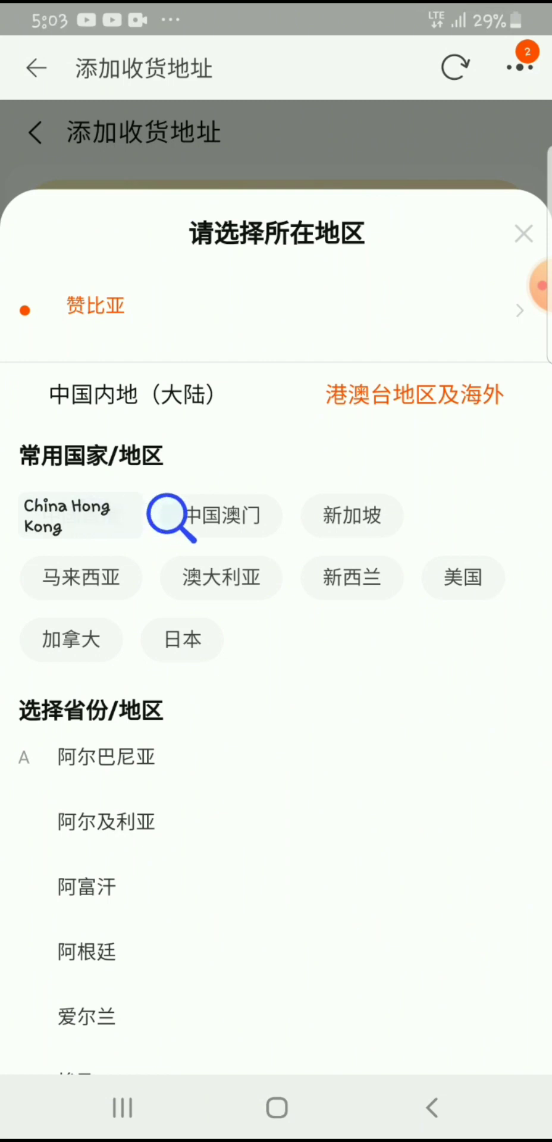
click(221, 515)
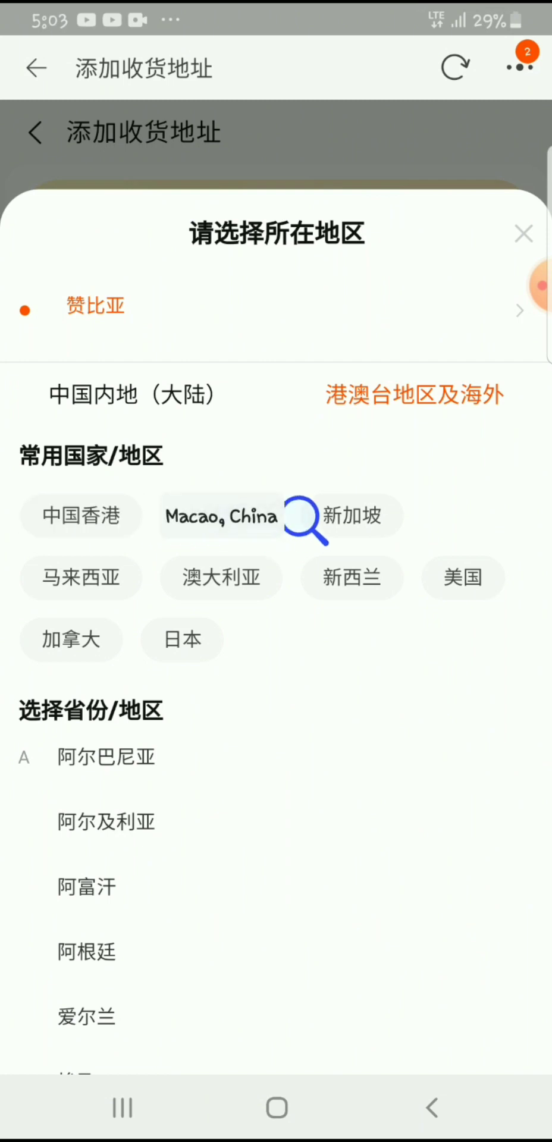
click(352, 515)
click(352, 577)
click(463, 577)
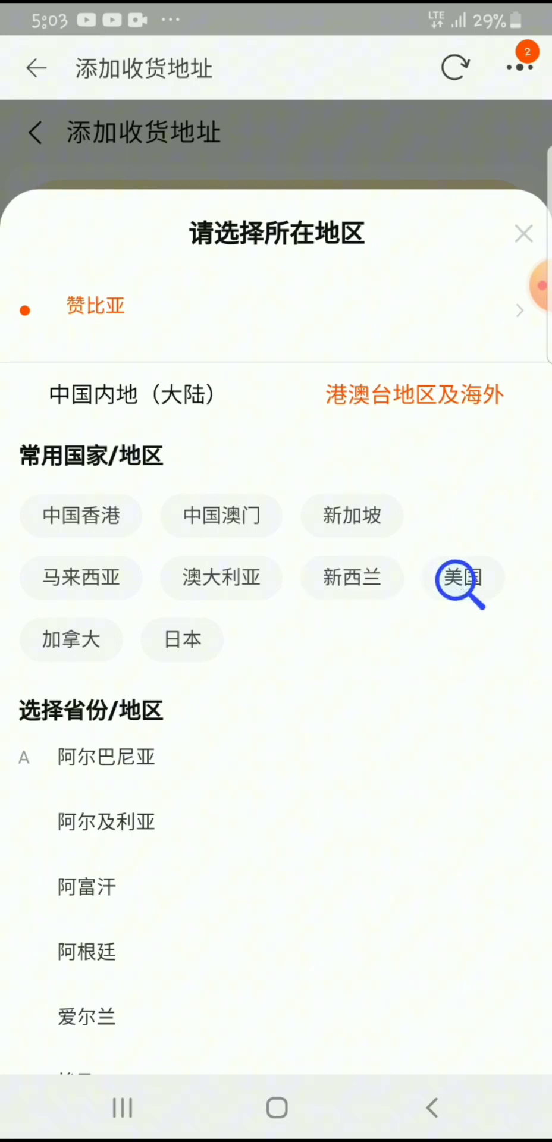
click(179, 639)
mouse_move(199, 666)
mouse_down()
mouse_move(95, 660)
mouse_move(76, 583)
mouse_move(208, 566)
mouse_move(134, 522)
mouse_move(102, 514)
mouse_move(98, 394)
mouse_up()
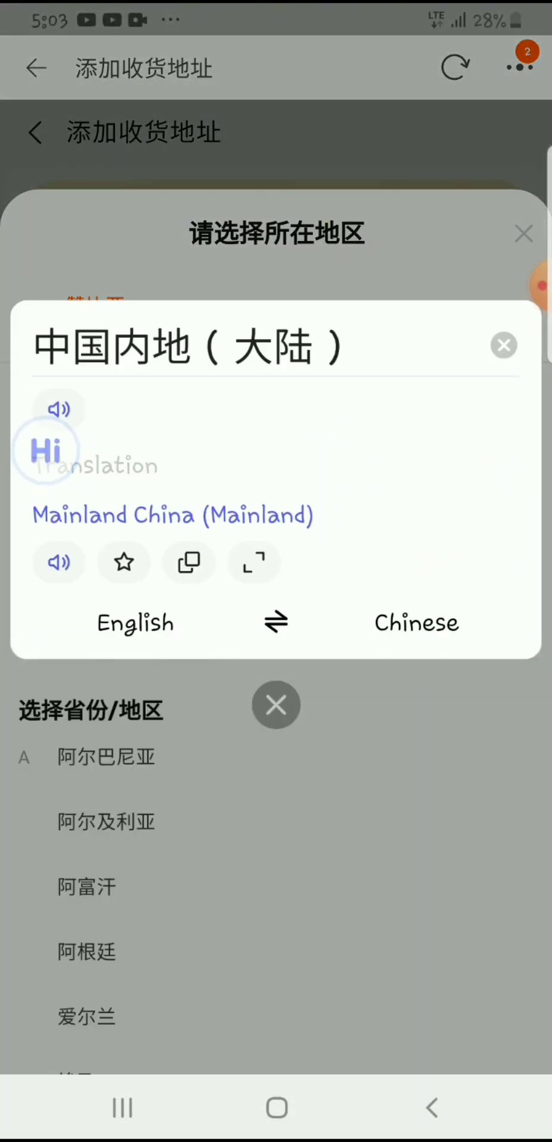
click(276, 704)
Step: Show mainland China regions and translate the heading and 广州市
click(132, 394)
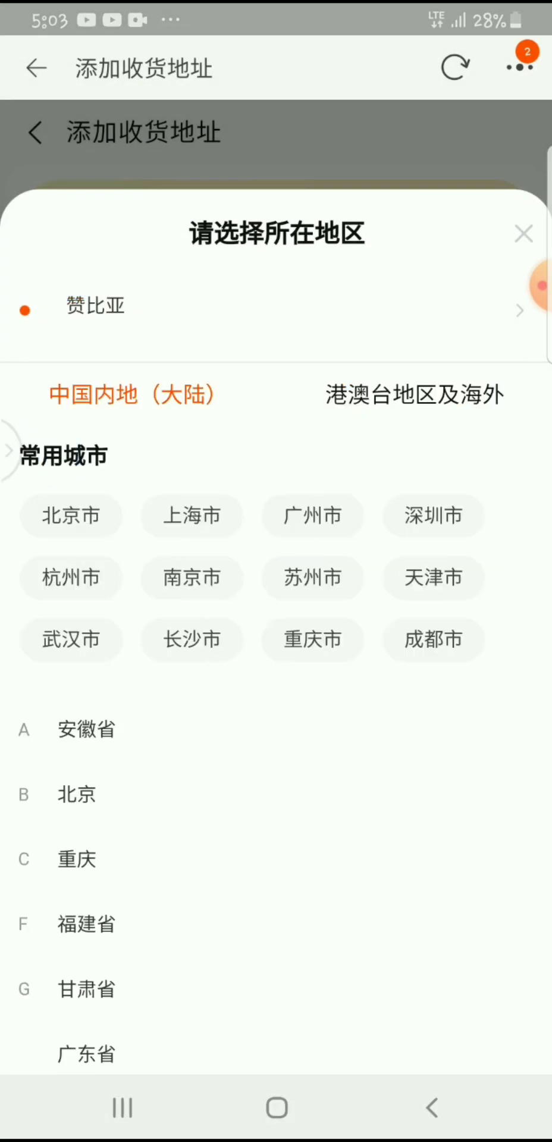
mouse_move(9, 449)
mouse_down()
mouse_move(212, 455)
mouse_move(309, 516)
mouse_up()
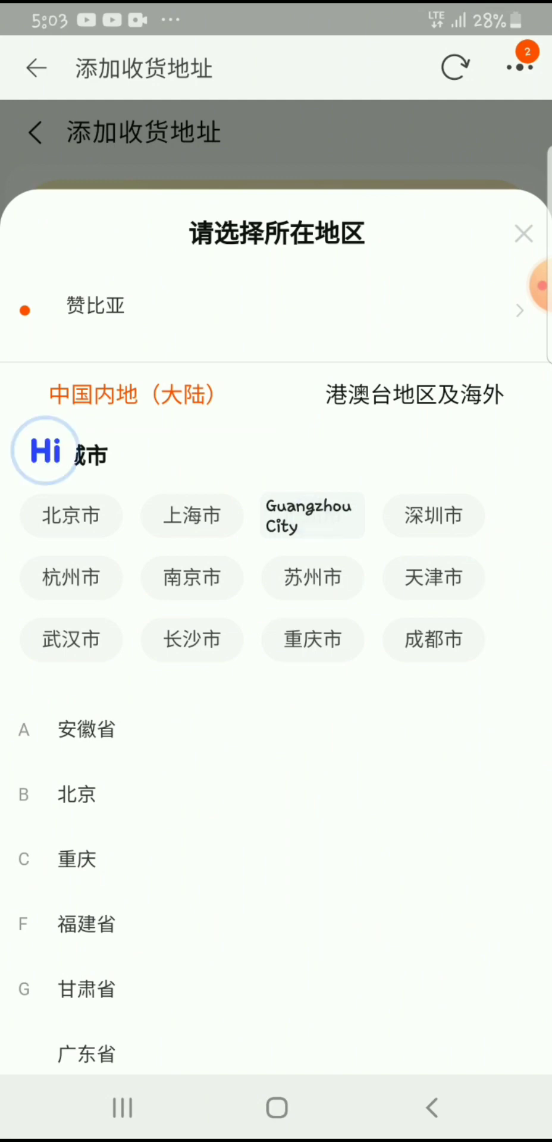
click(309, 515)
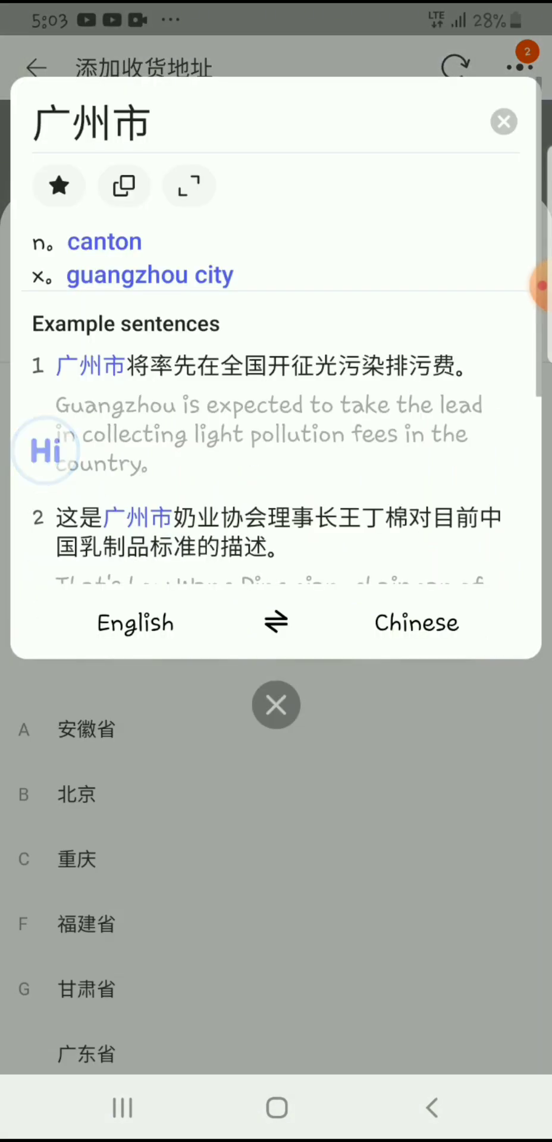
click(276, 705)
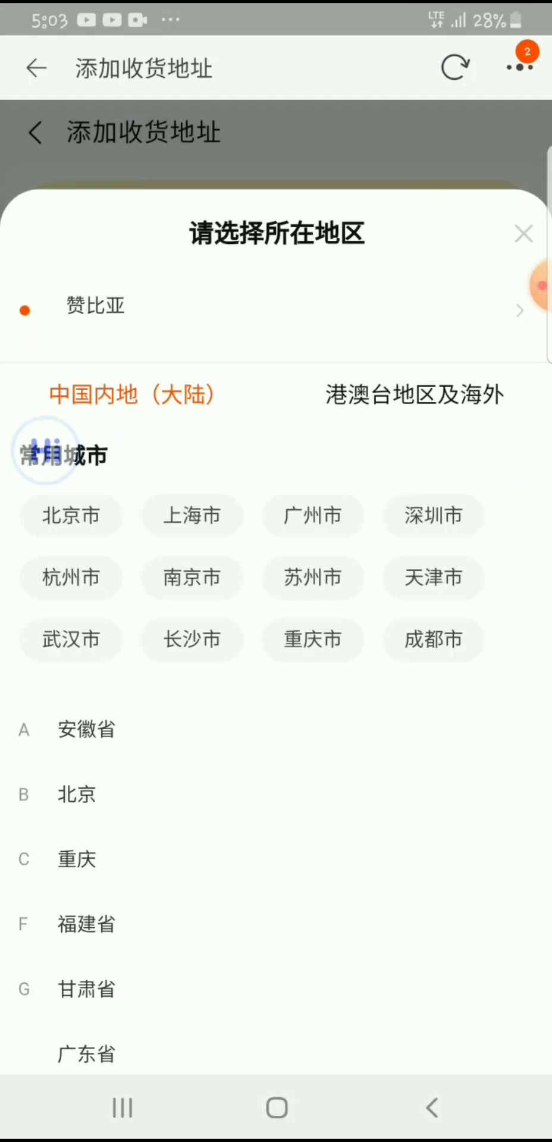
Step: Select 广州市 under 常用城市 as the address region
click(539, 286)
click(445, 328)
mouse_move(303, 451)
mouse_down()
mouse_move(297, 457)
mouse_move(309, 474)
mouse_up()
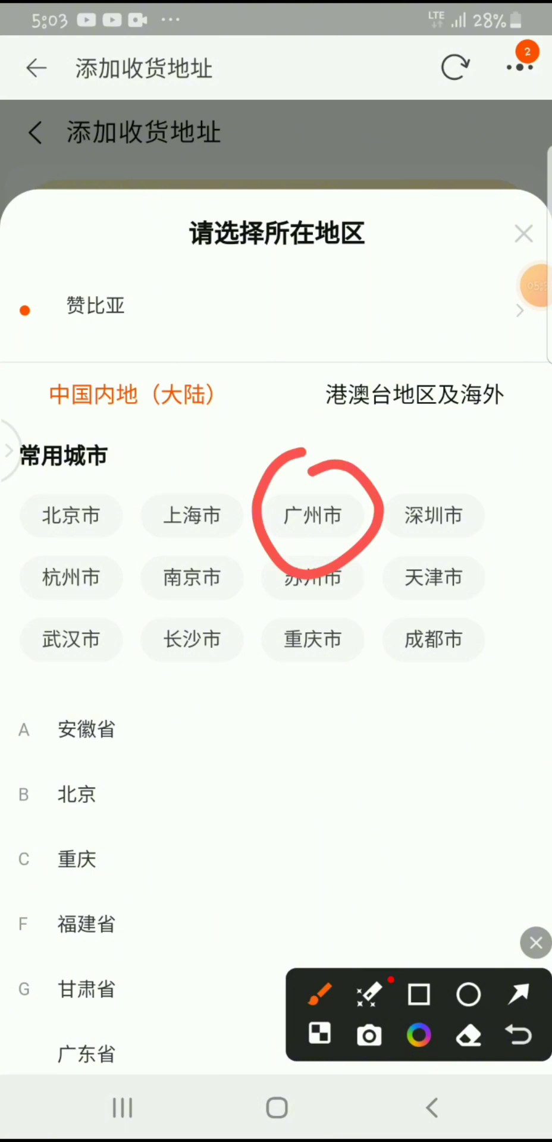
click(536, 942)
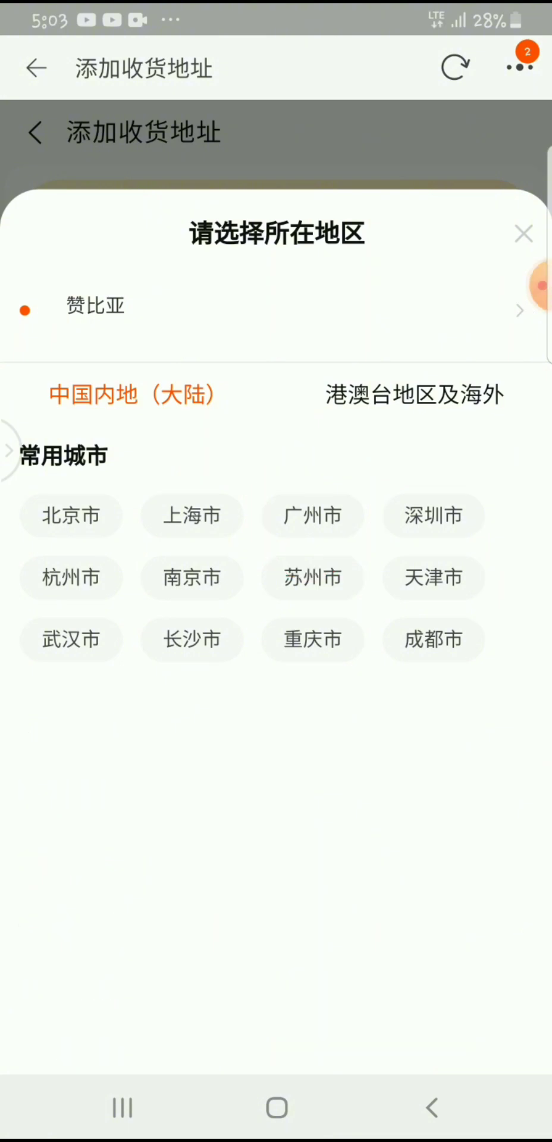
click(312, 515)
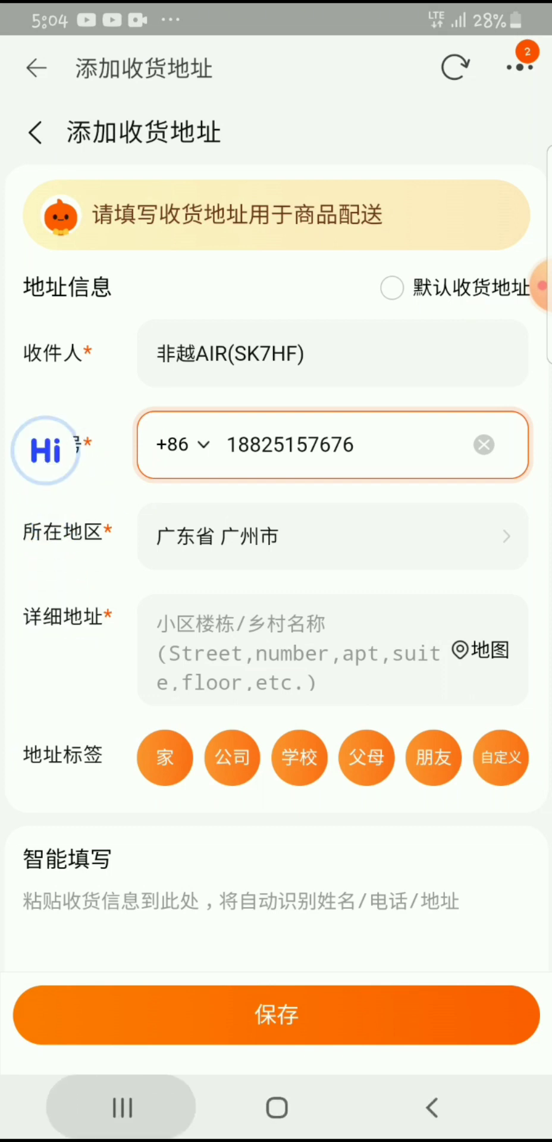
Step: Copy the Guangzhou warehouse street address from FyCargo's 地址(Address) row
click(122, 1107)
click(280, 511)
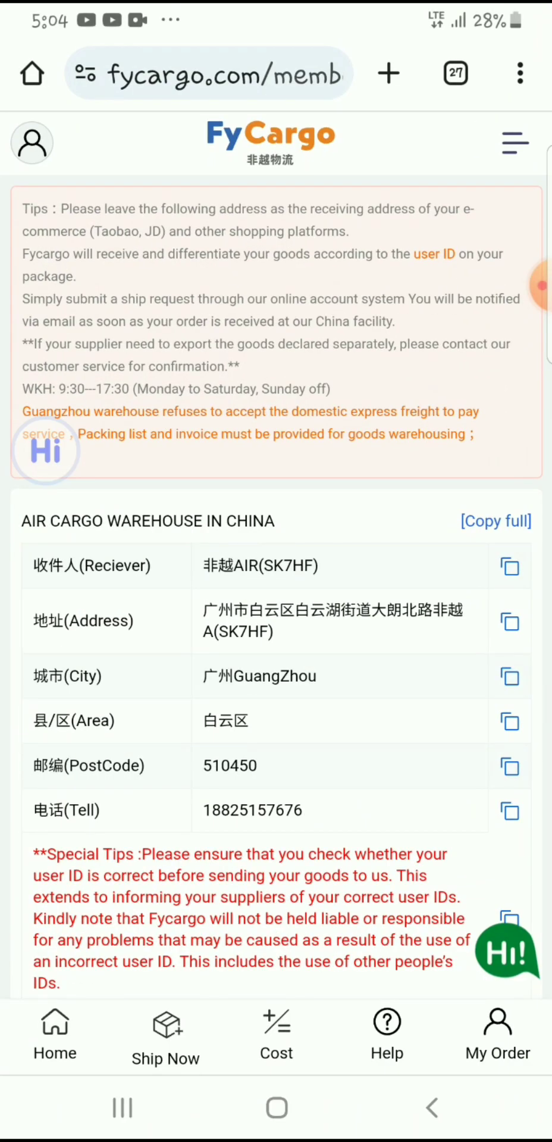
click(541, 285)
click(446, 336)
mouse_move(157, 654)
mouse_down()
mouse_move(464, 600)
mouse_move(27, 625)
mouse_move(155, 655)
mouse_up()
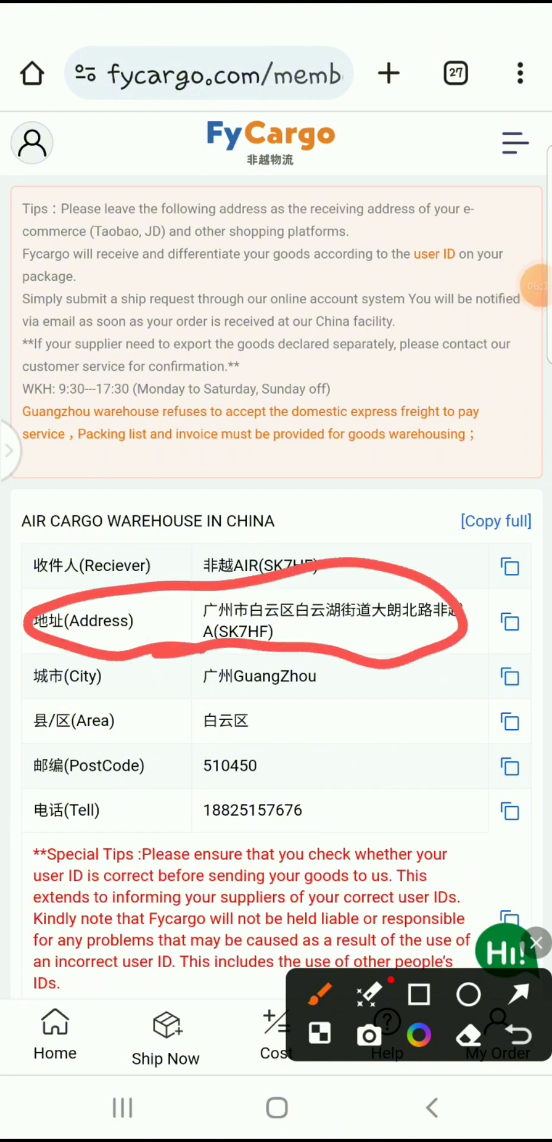
click(536, 943)
click(509, 622)
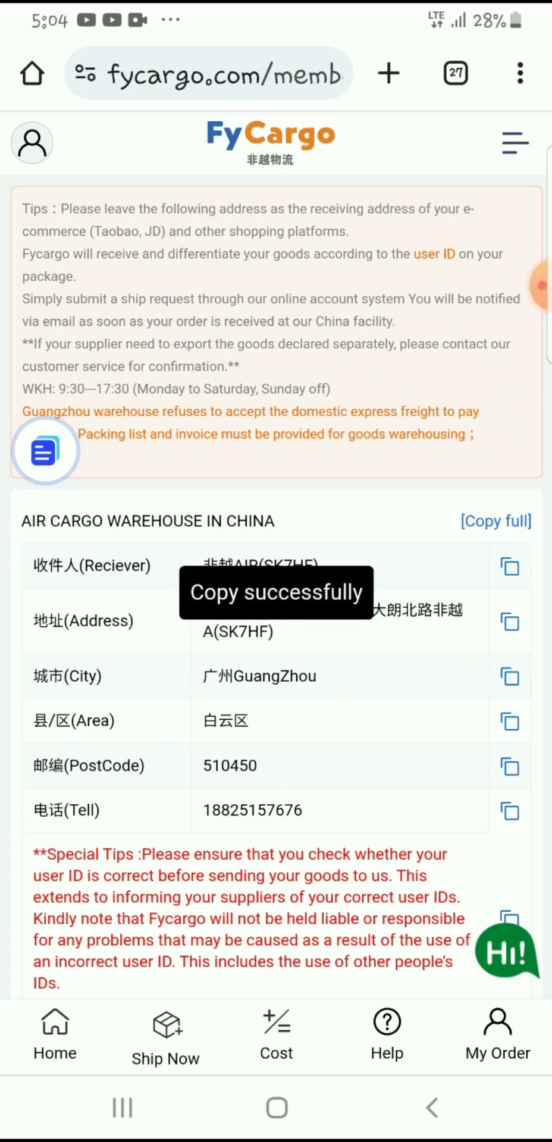
click(121, 1107)
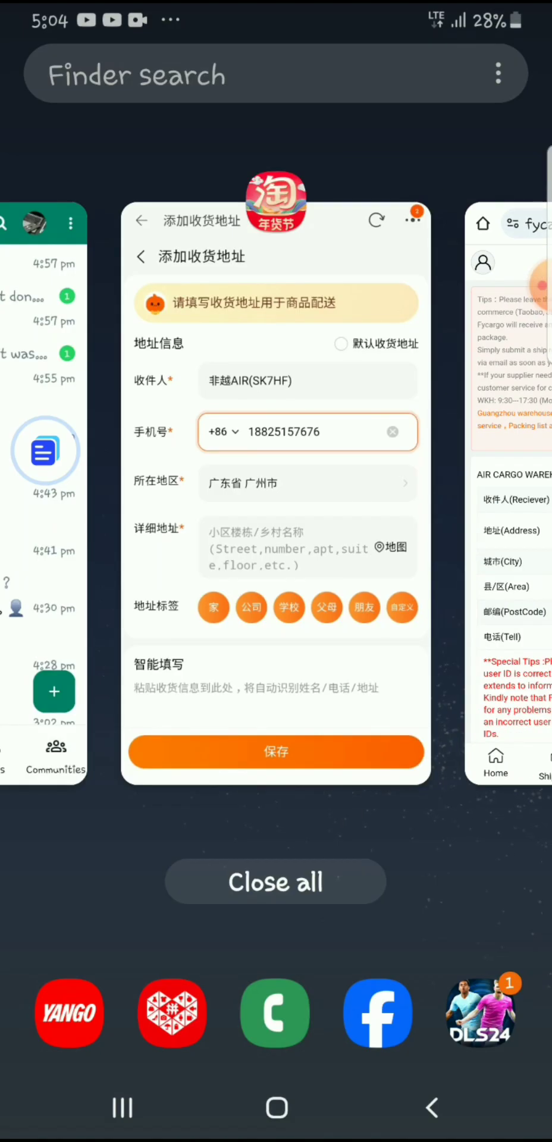
Step: Start a new Taobao shipping address and paste the Guangzhou street address into 详细地址
click(276, 494)
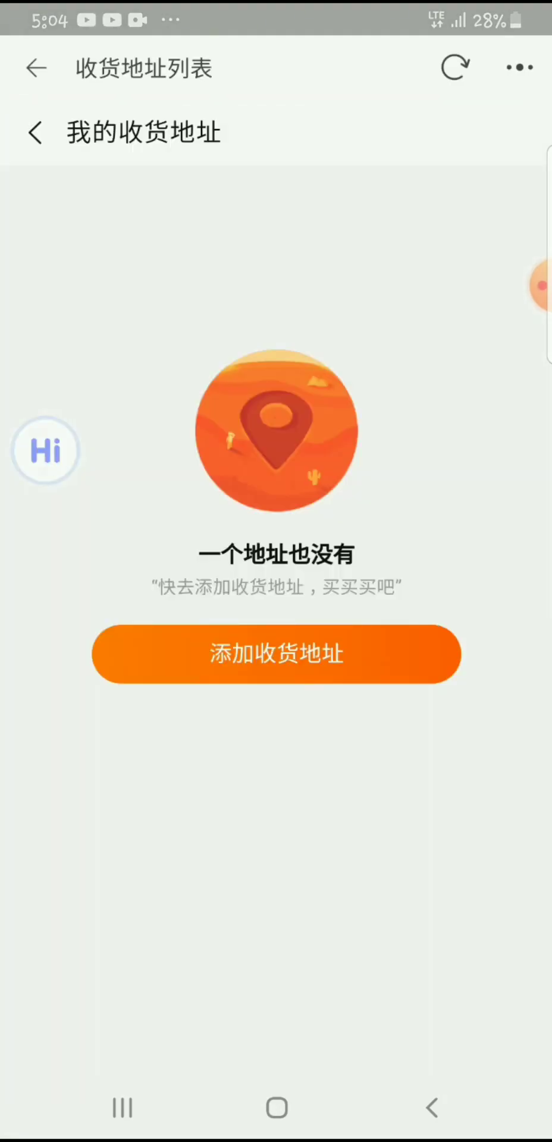
click(276, 654)
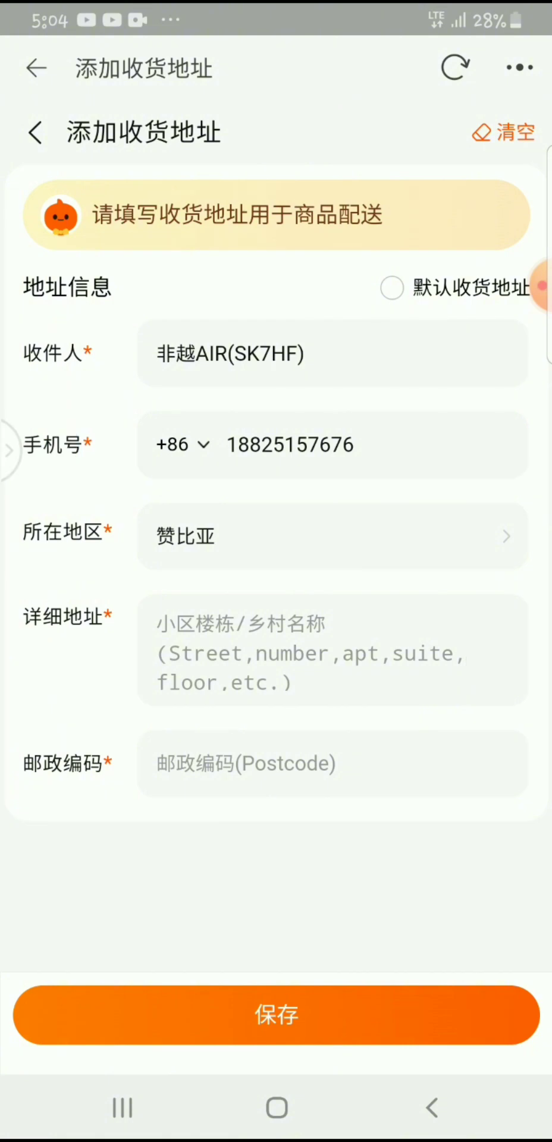
click(179, 653)
click(157, 153)
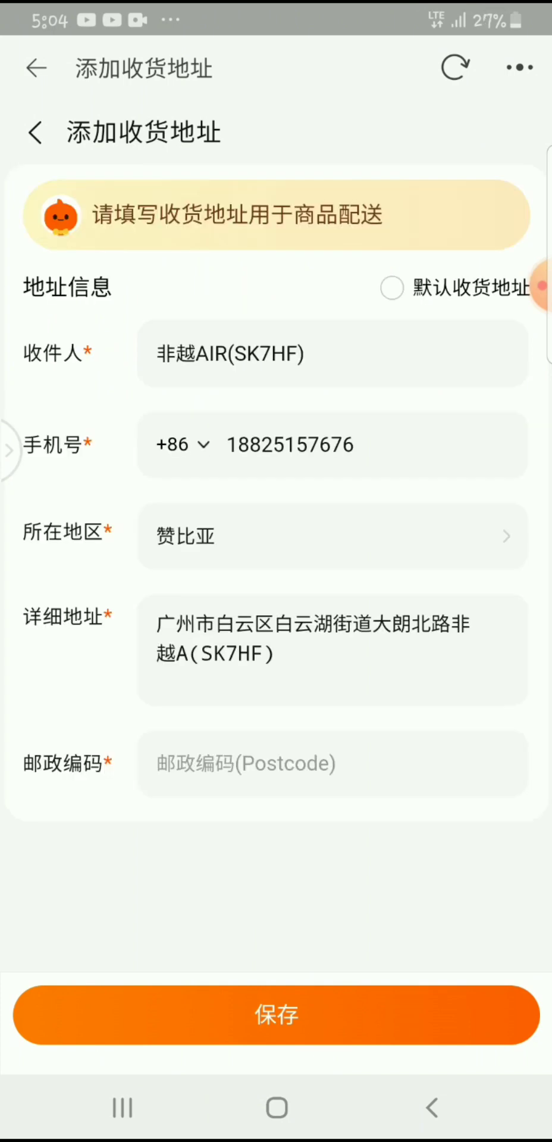
click(538, 287)
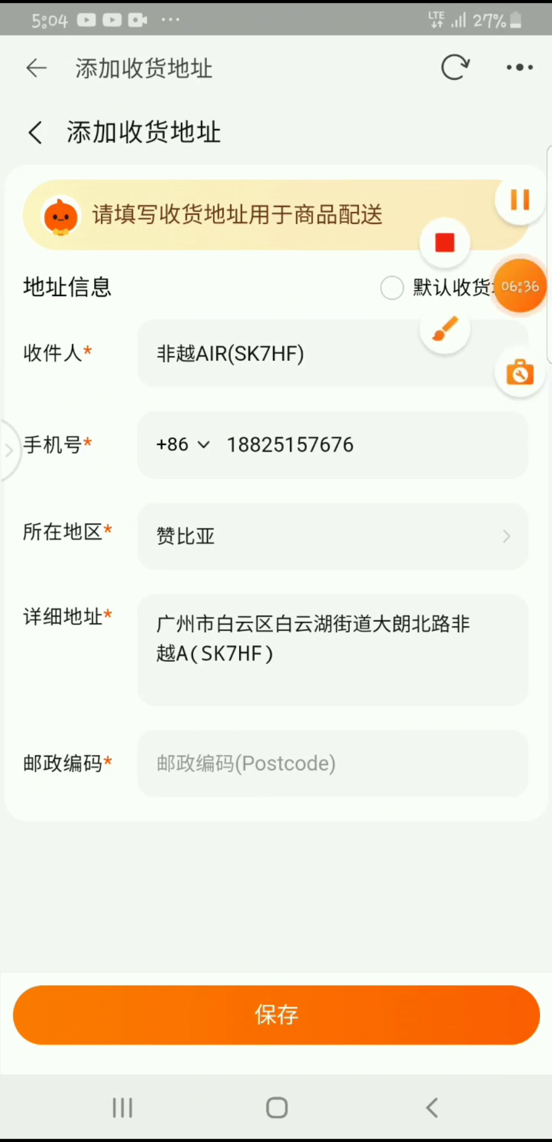
click(520, 287)
click(522, 326)
mouse_move(277, 598)
mouse_down()
mouse_move(253, 608)
mouse_move(487, 642)
mouse_move(272, 623)
mouse_up()
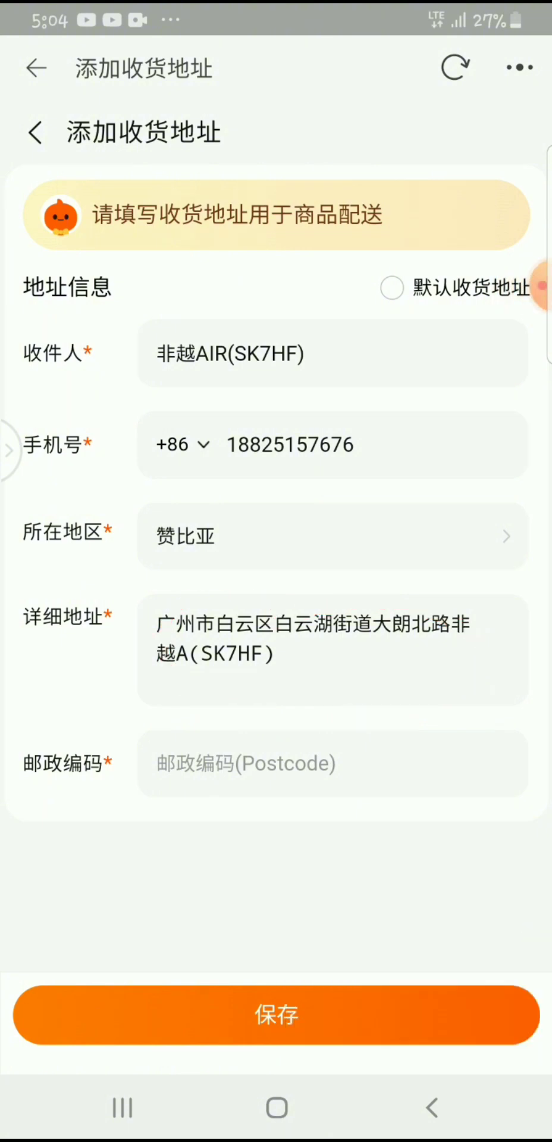
Step: Copy the FyCargo warehouse postcode 510450 and head back to Taobao
click(121, 1107)
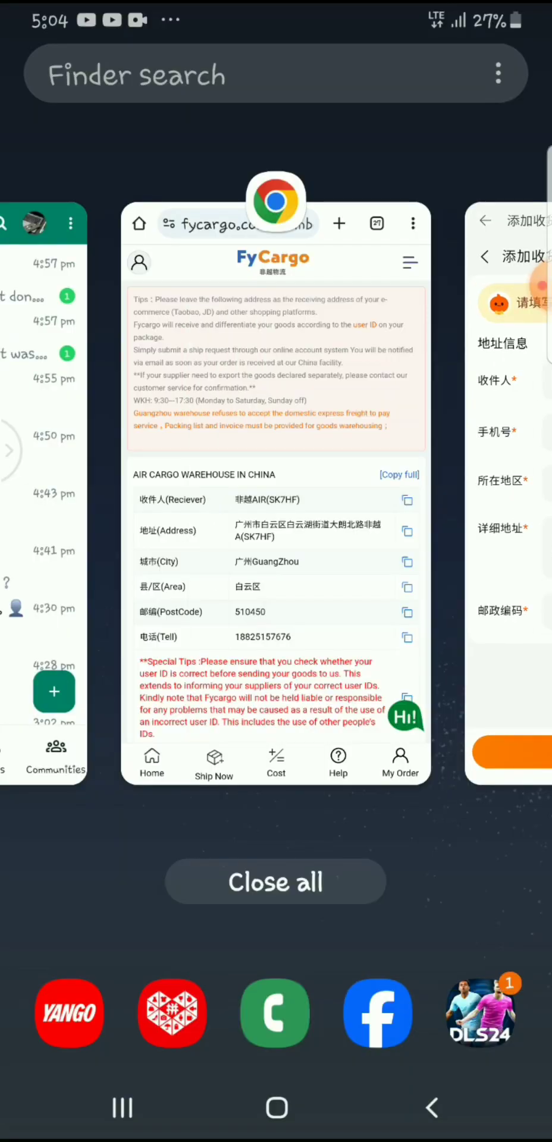
click(276, 476)
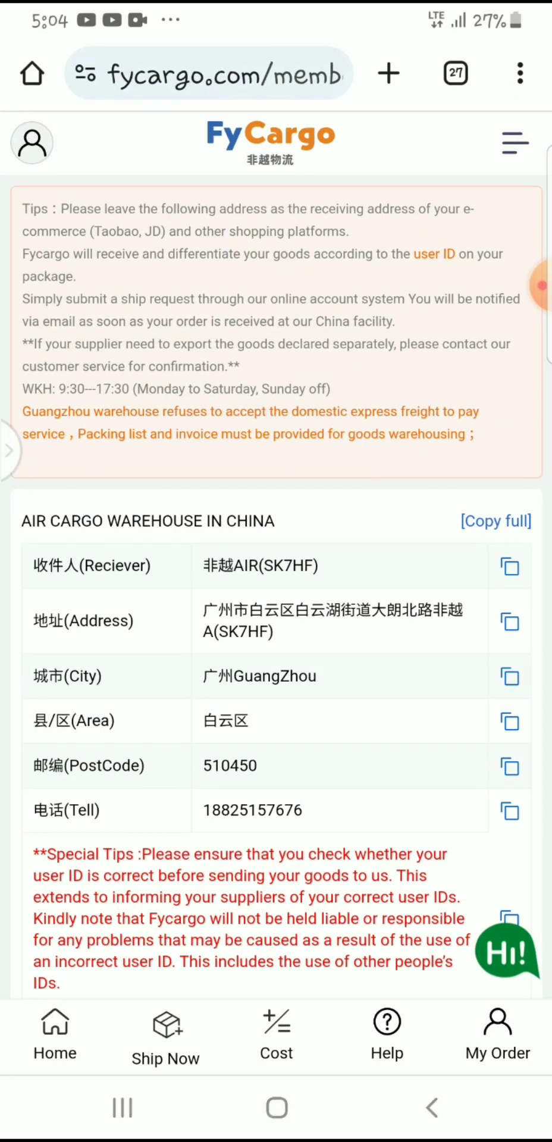
click(509, 566)
click(122, 1107)
Step: Paste postcode 510450 into the 邮政编码 field
click(276, 488)
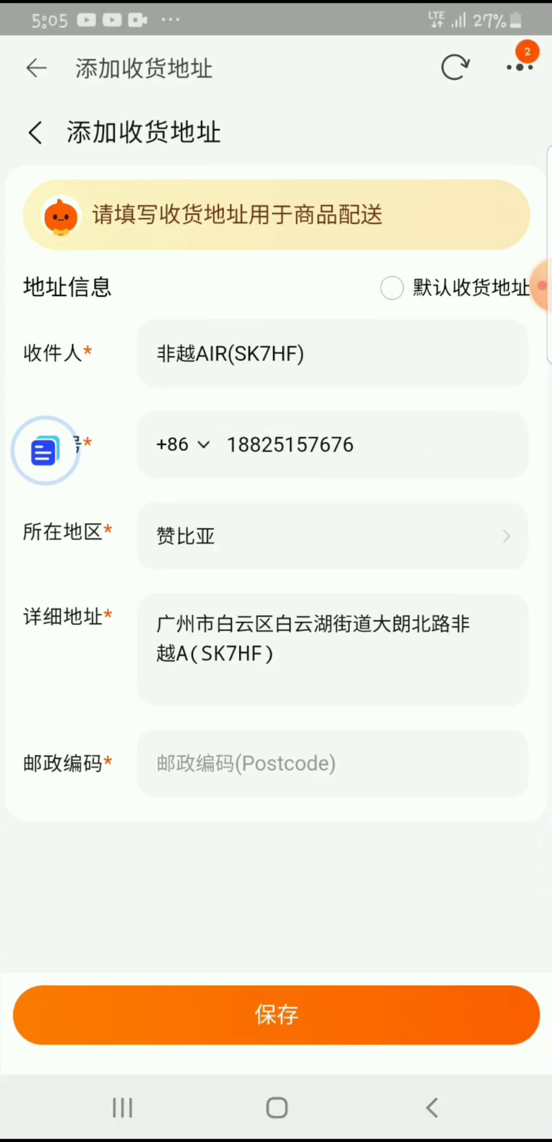
click(158, 763)
click(156, 733)
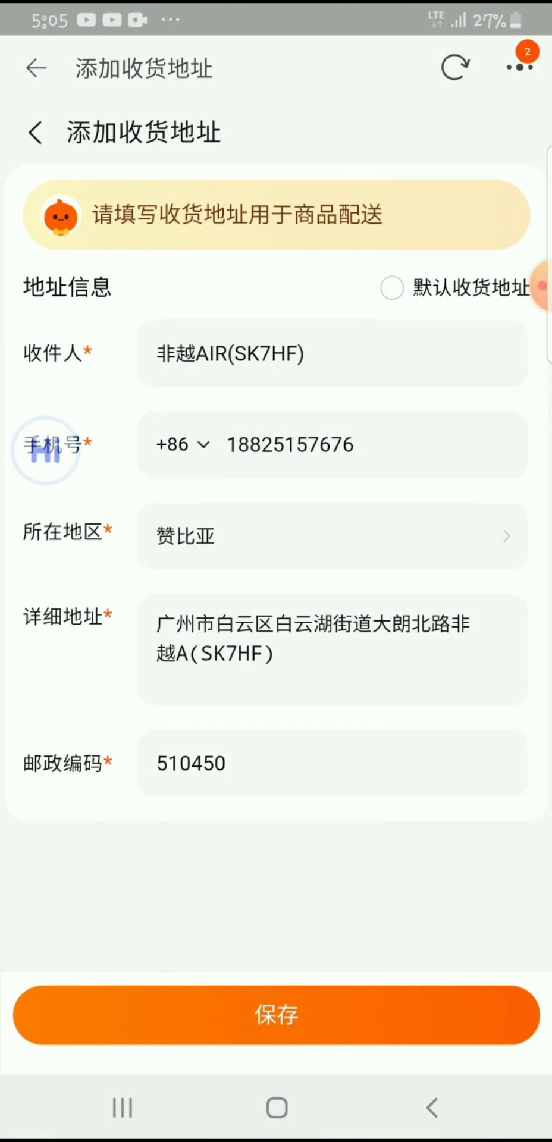
click(539, 287)
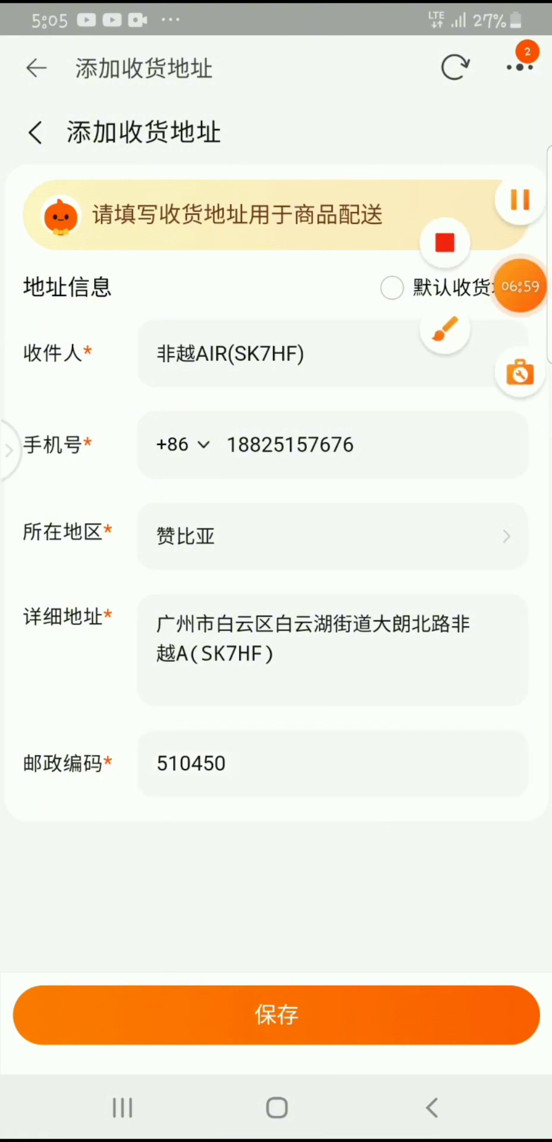
click(521, 286)
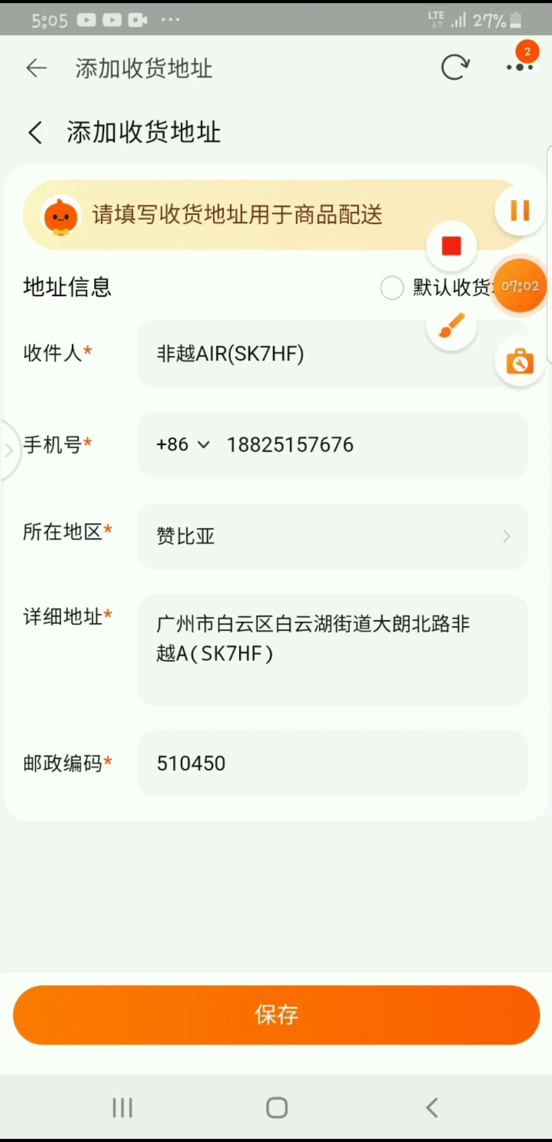
click(445, 329)
Step: Mark the warehouse address as the default shipping address (默认收货地址)
drag(215, 786, 222, 809)
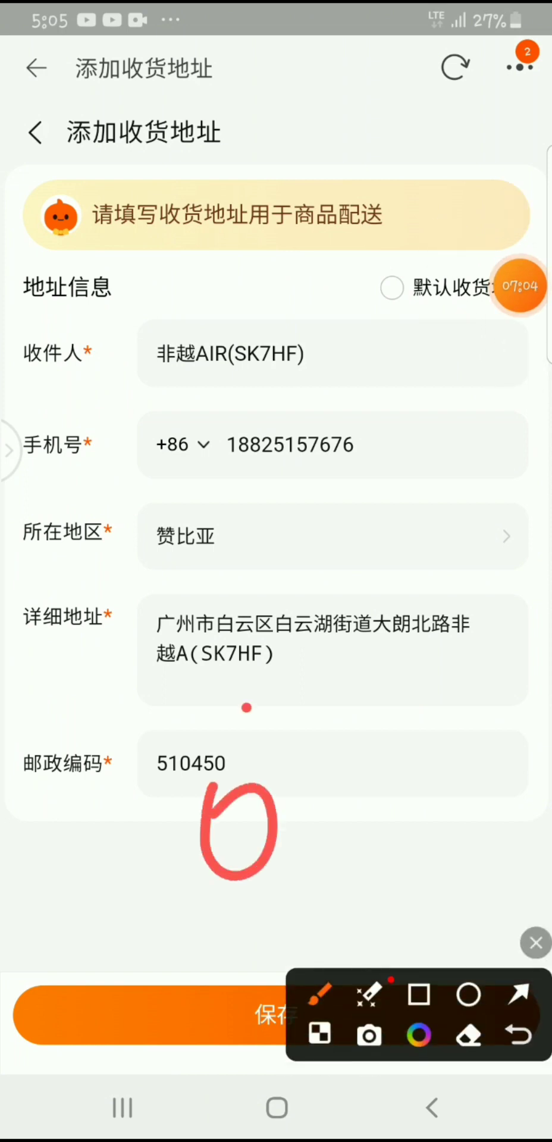
drag(244, 706, 320, 762)
drag(314, 643, 393, 691)
mouse_move(247, 936)
mouse_down()
mouse_move(277, 946)
mouse_move(446, 751)
mouse_up()
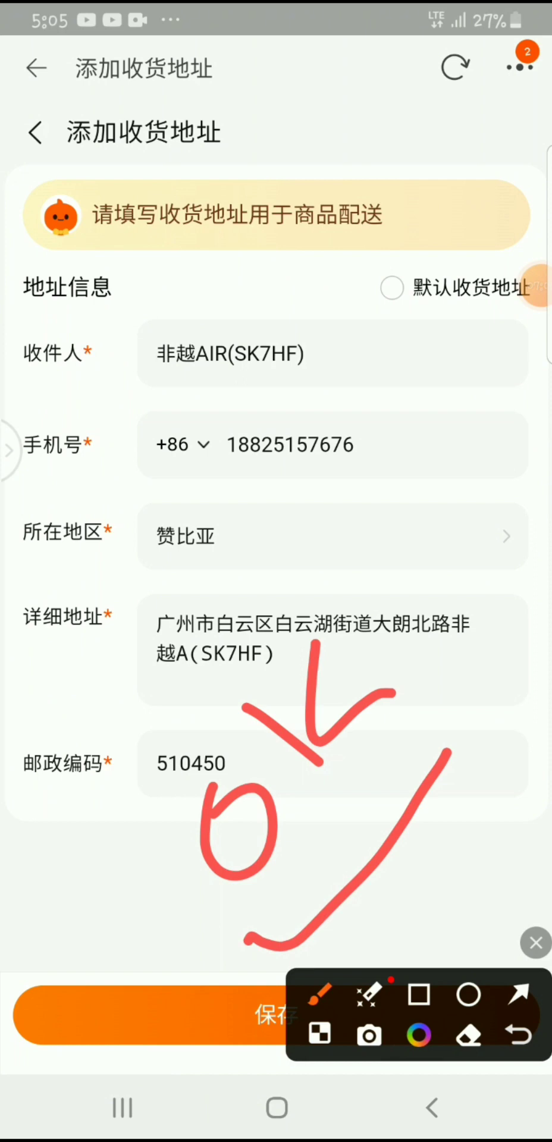
click(535, 942)
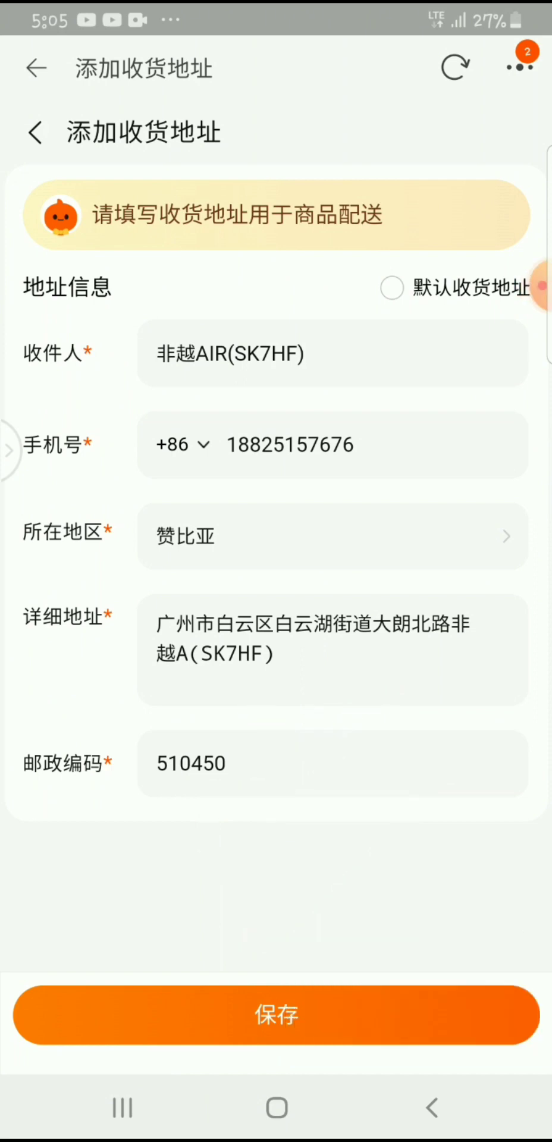
click(391, 288)
Step: Save the warehouse address, then translate and dismiss the address-management tip
click(276, 1014)
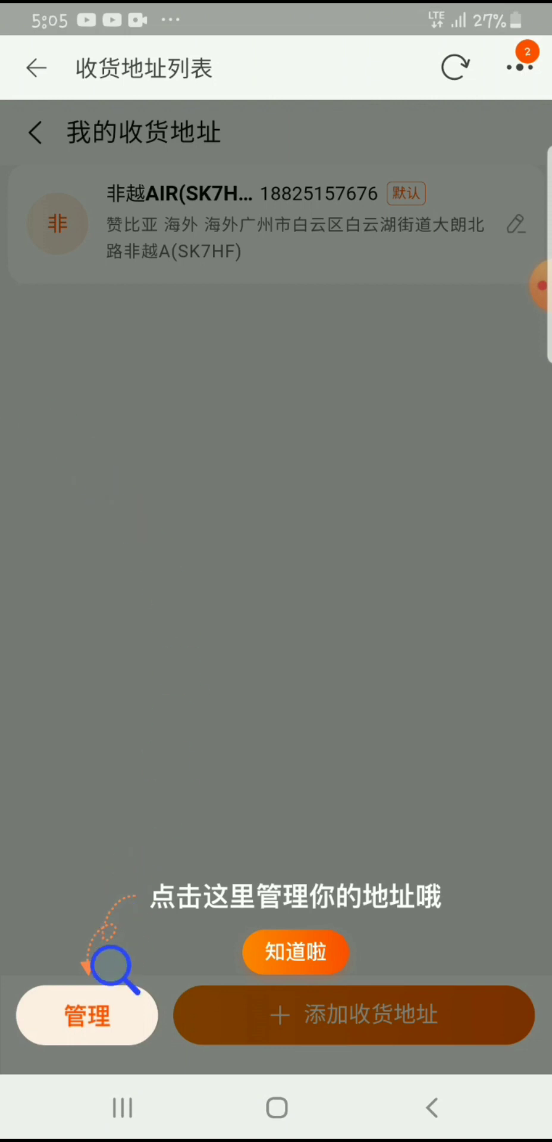
click(92, 1014)
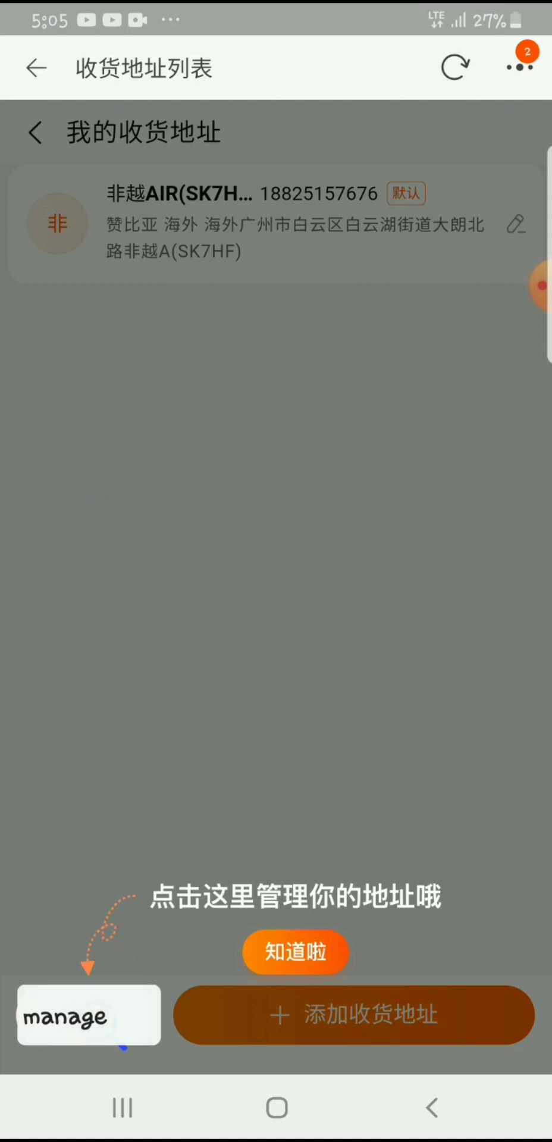
drag(122, 1047, 312, 954)
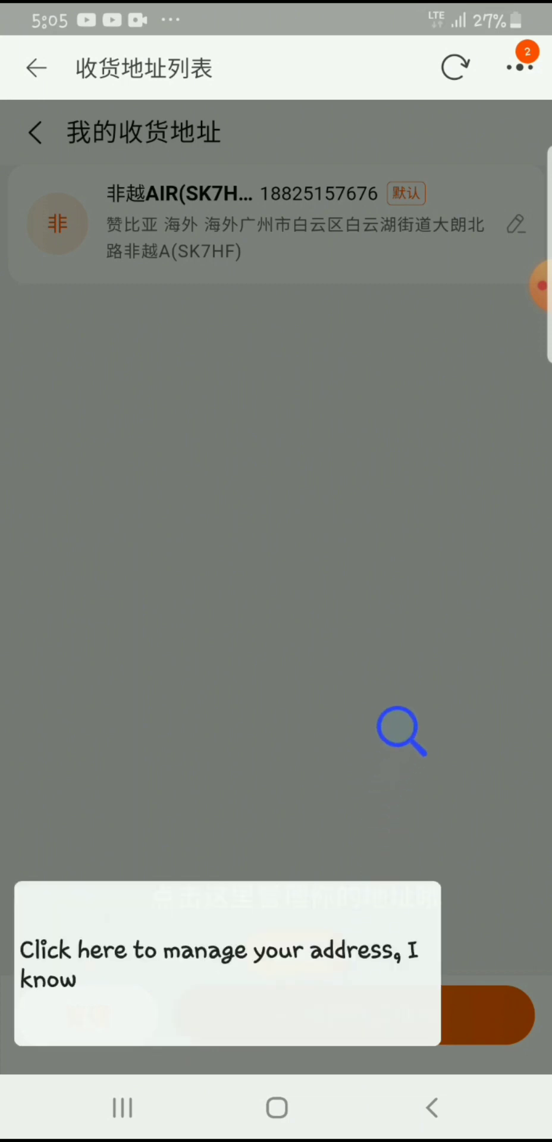
drag(382, 796, 402, 732)
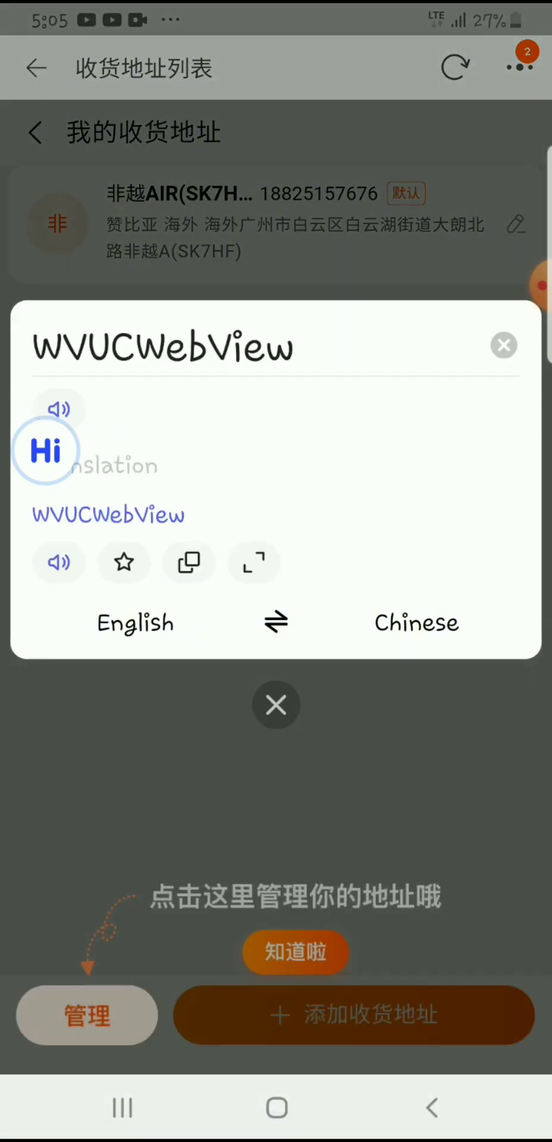
click(275, 704)
click(296, 951)
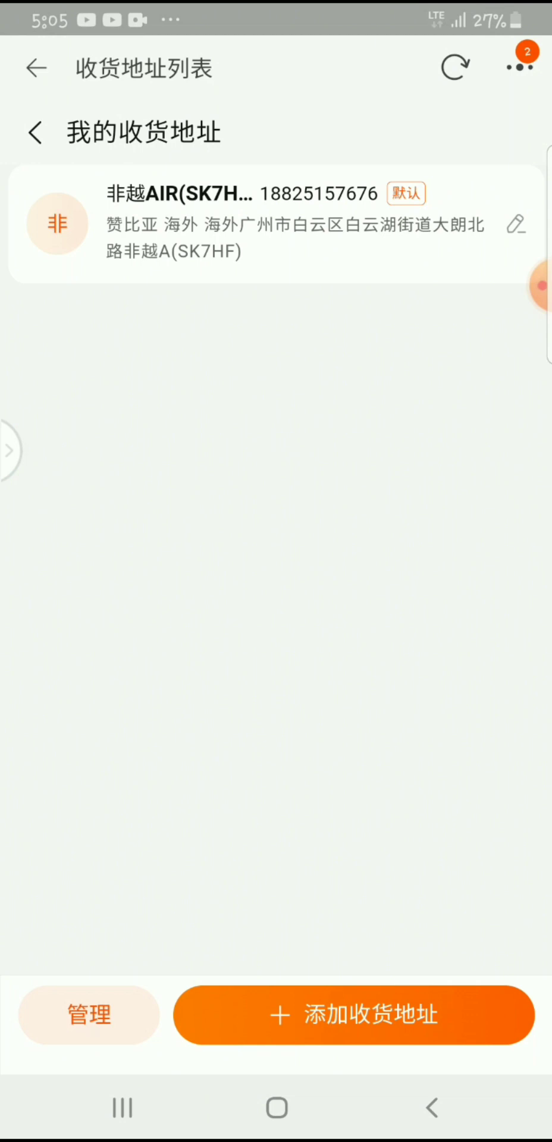
Step: Change settings in the translation helper's options panel
click(10, 451)
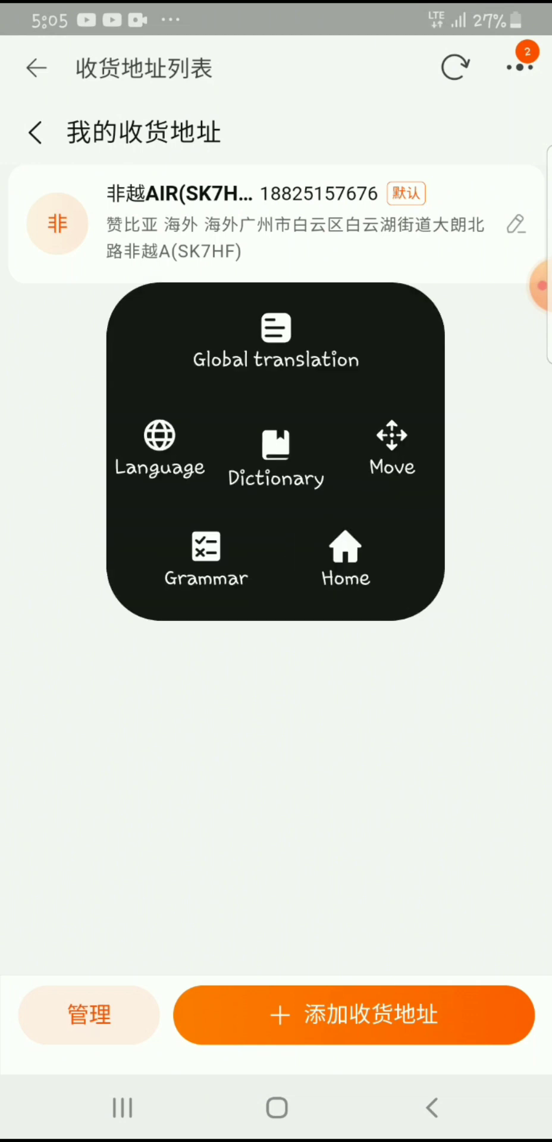
click(540, 286)
click(445, 328)
drag(146, 313, 455, 244)
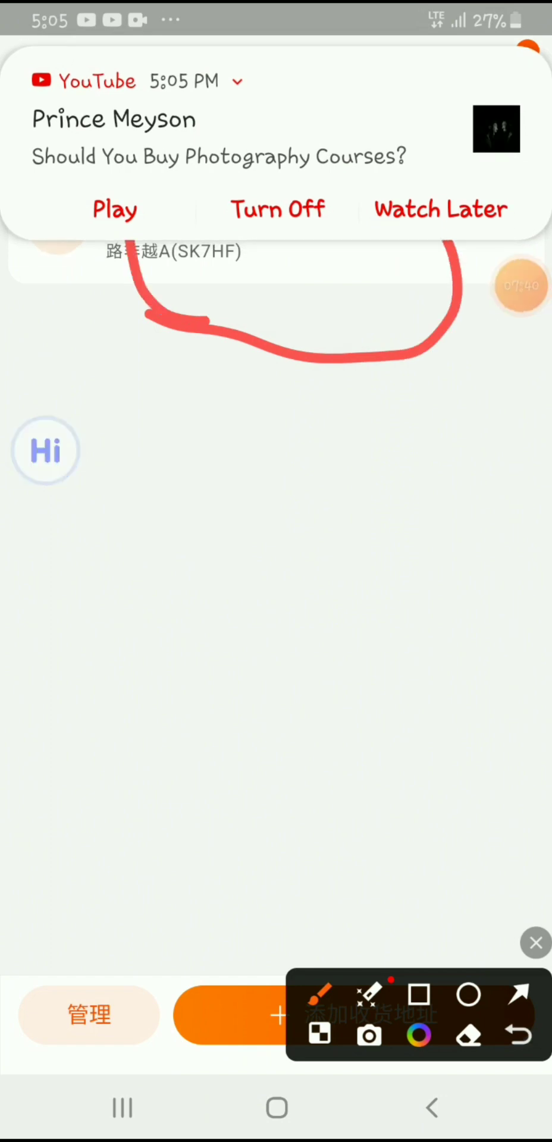
click(536, 942)
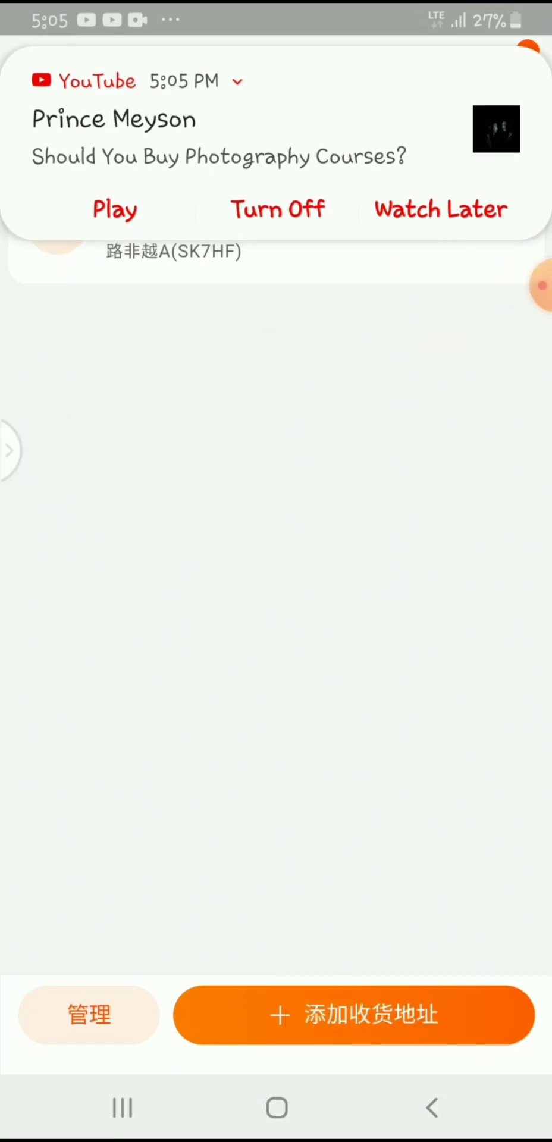
Step: Use the translation helper again with a series of drags over the address list
click(538, 285)
click(445, 328)
mouse_move(114, 719)
mouse_down()
mouse_move(101, 825)
mouse_move(171, 844)
mouse_up()
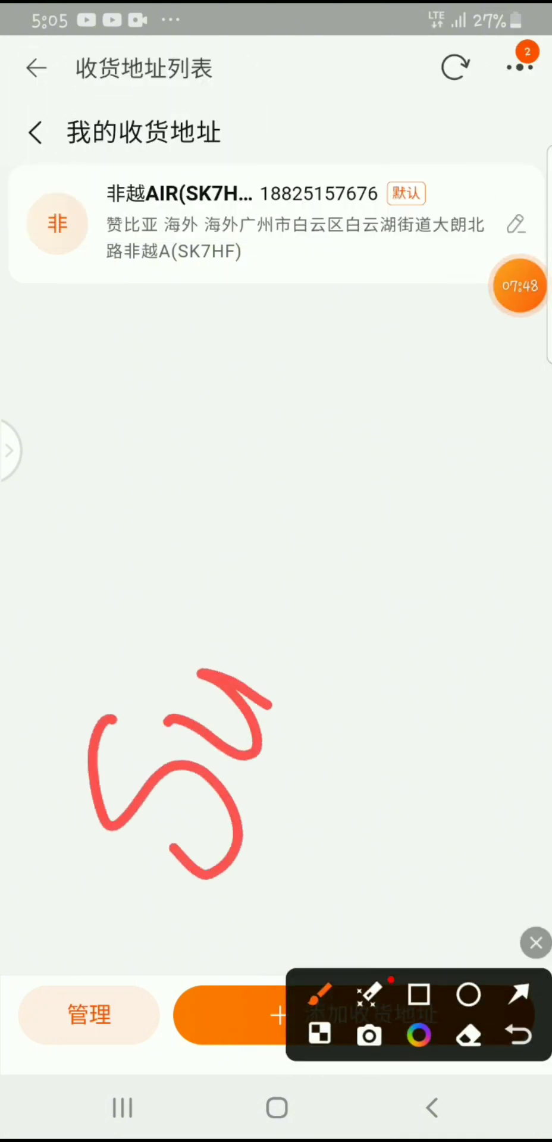
drag(168, 722, 282, 690)
drag(170, 572, 279, 654)
mouse_move(309, 453)
mouse_down()
mouse_move(364, 583)
mouse_move(331, 601)
mouse_up()
drag(353, 415, 409, 454)
mouse_move(380, 384)
mouse_down()
mouse_move(416, 336)
mouse_move(419, 279)
mouse_up()
drag(386, 208, 488, 357)
drag(438, 321, 440, 325)
mouse_move(457, 190)
mouse_down()
mouse_move(523, 143)
mouse_move(526, 129)
mouse_up()
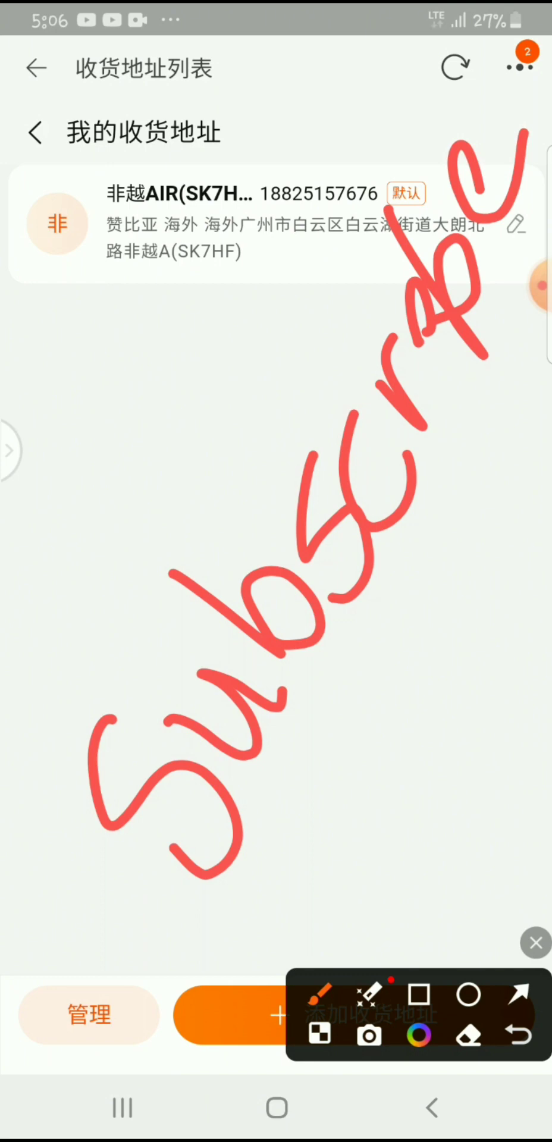
click(535, 943)
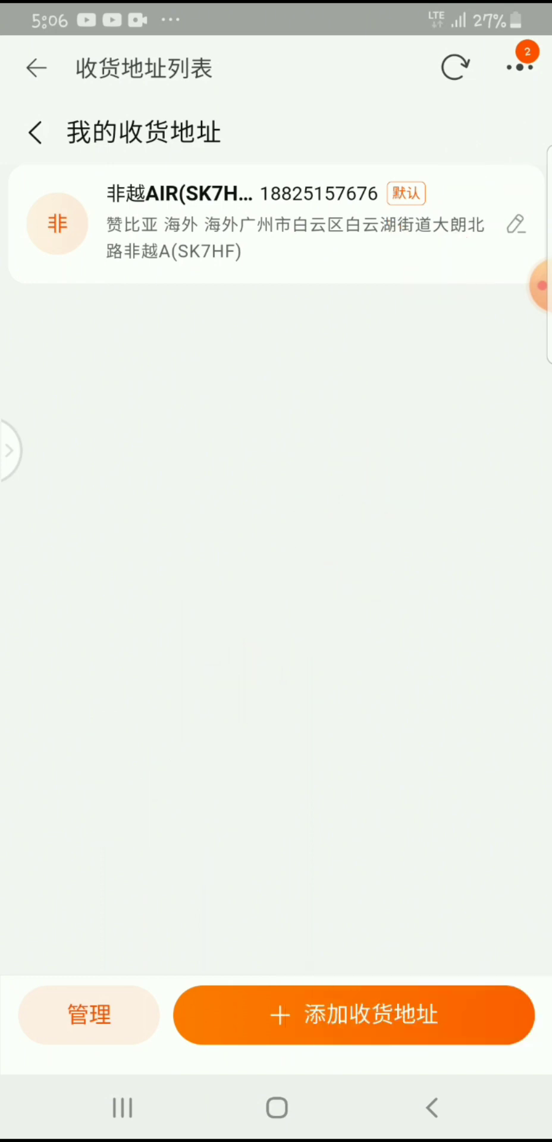
Step: Pull down the notification shade over the Taobao address list
drag(276, 12, 276, 713)
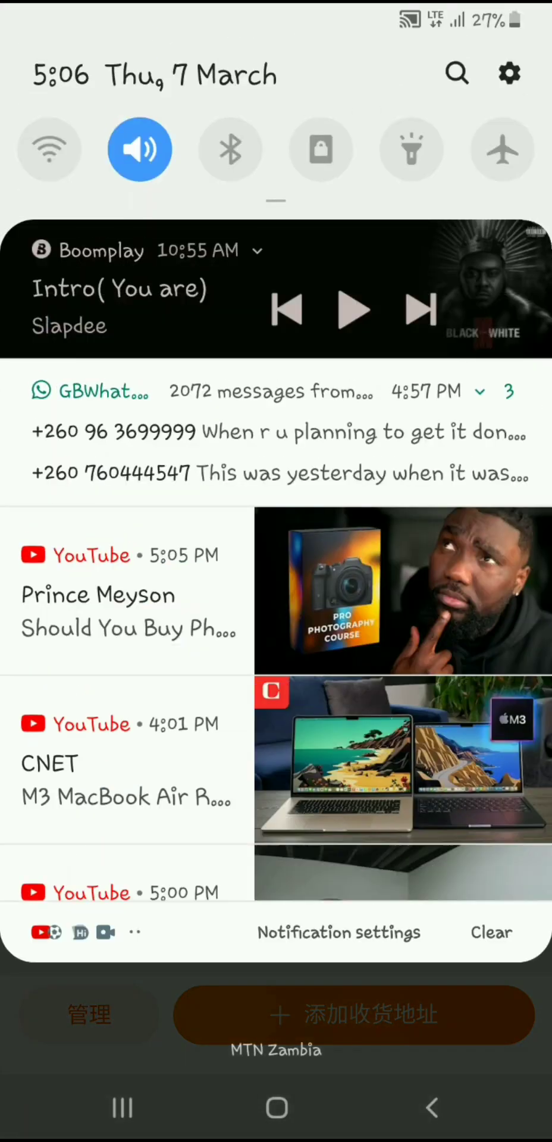